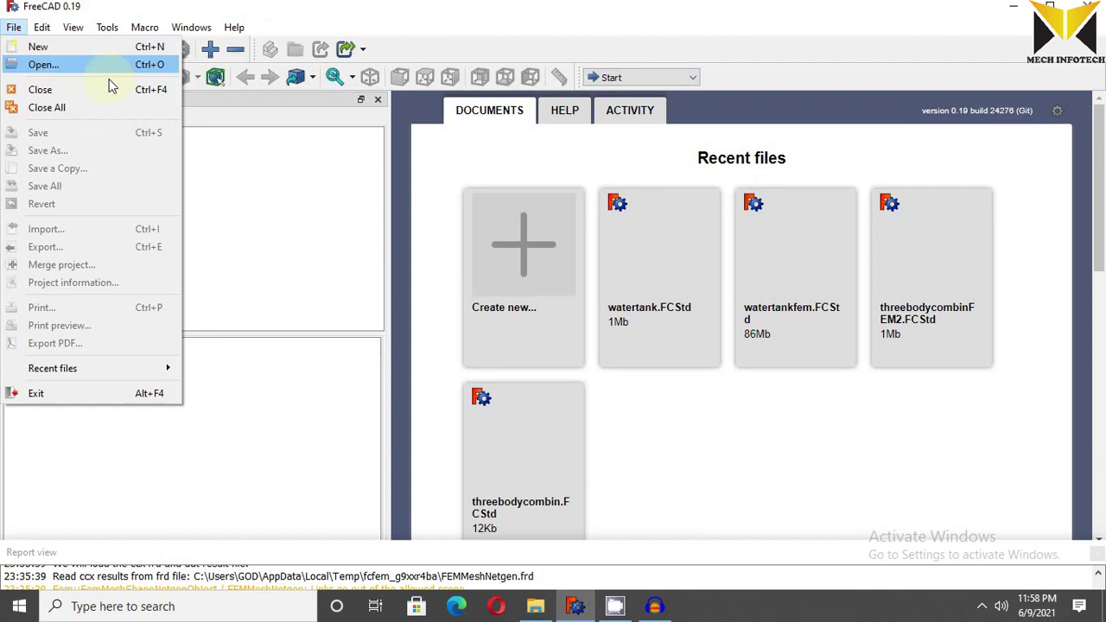
- Open the existing watertank.FCStd model
click(75, 65)
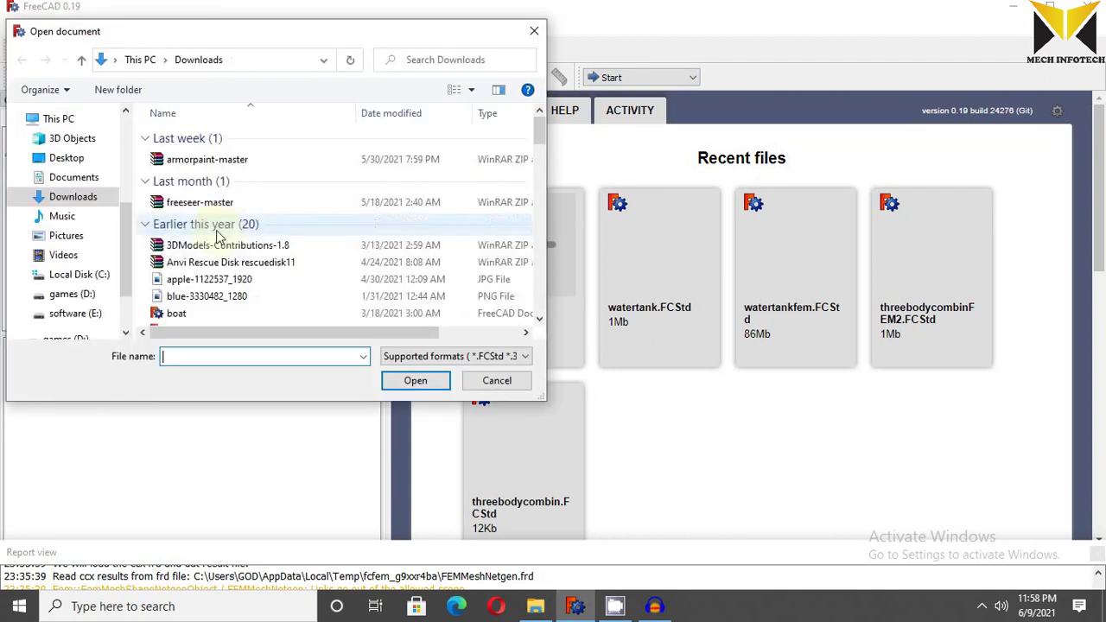
click(187, 160)
click(416, 380)
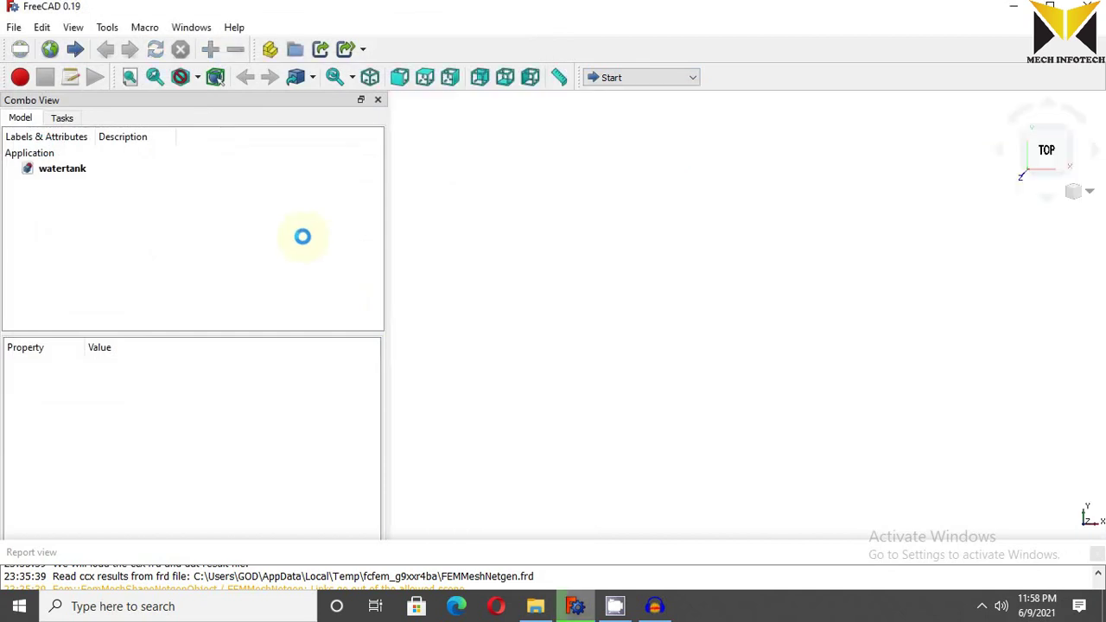
- Switch to the Part Design workbench and make the Tank body the active body
click(623, 79)
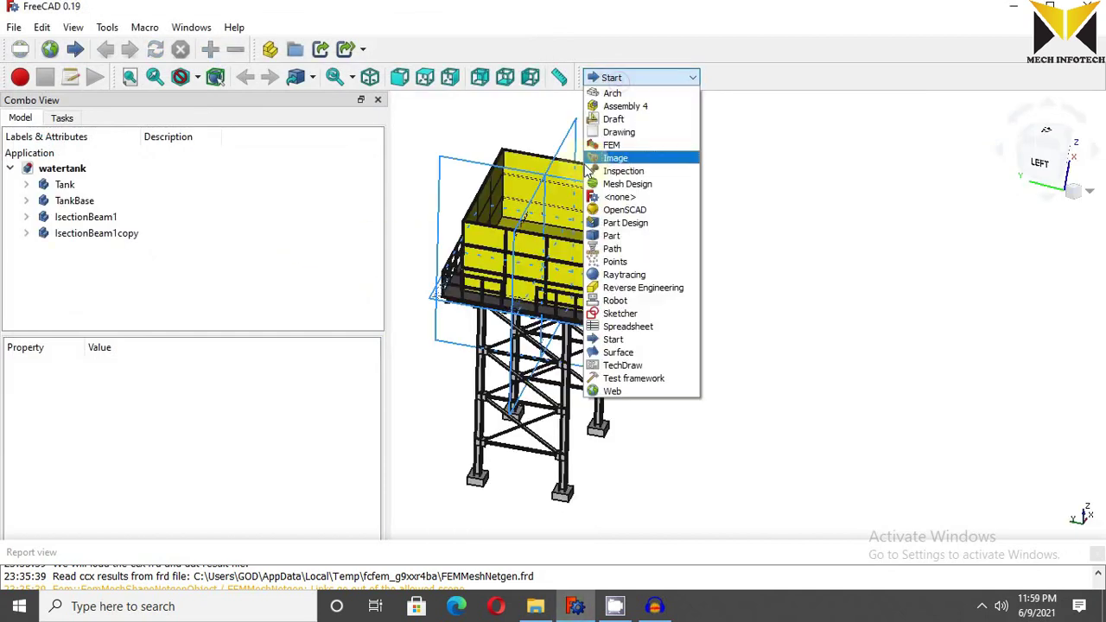
click(630, 226)
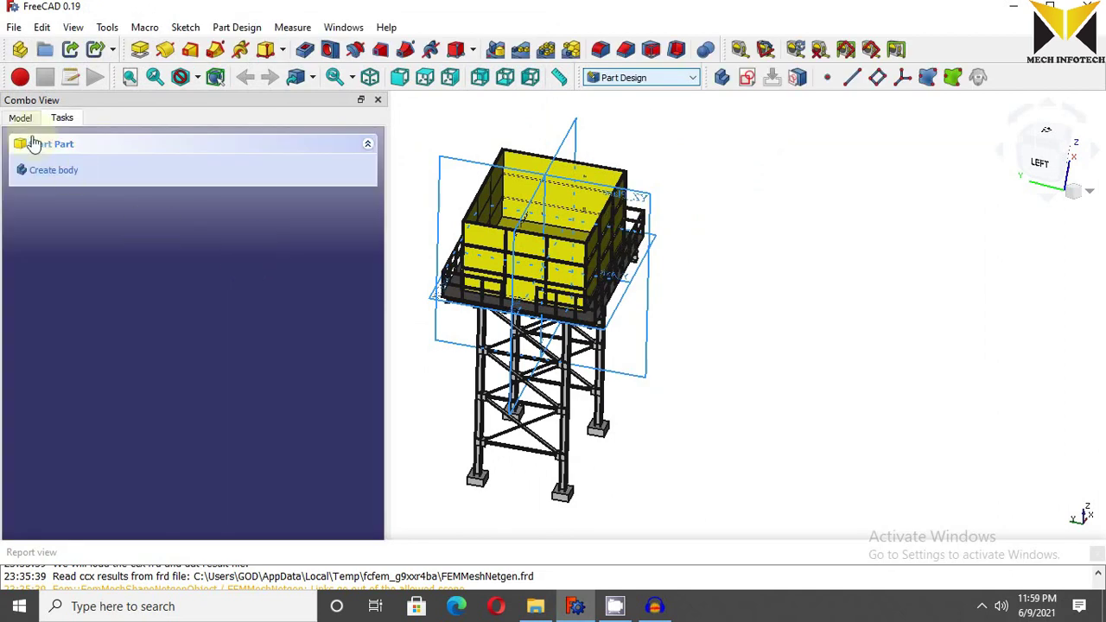
click(19, 119)
click(51, 185)
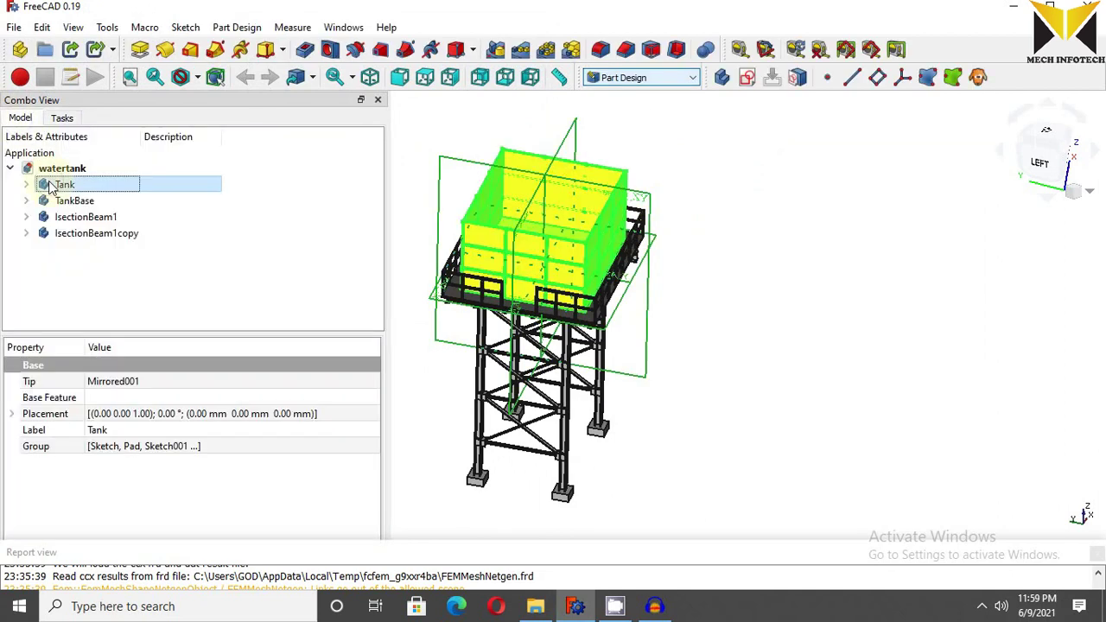
right_click(52, 185)
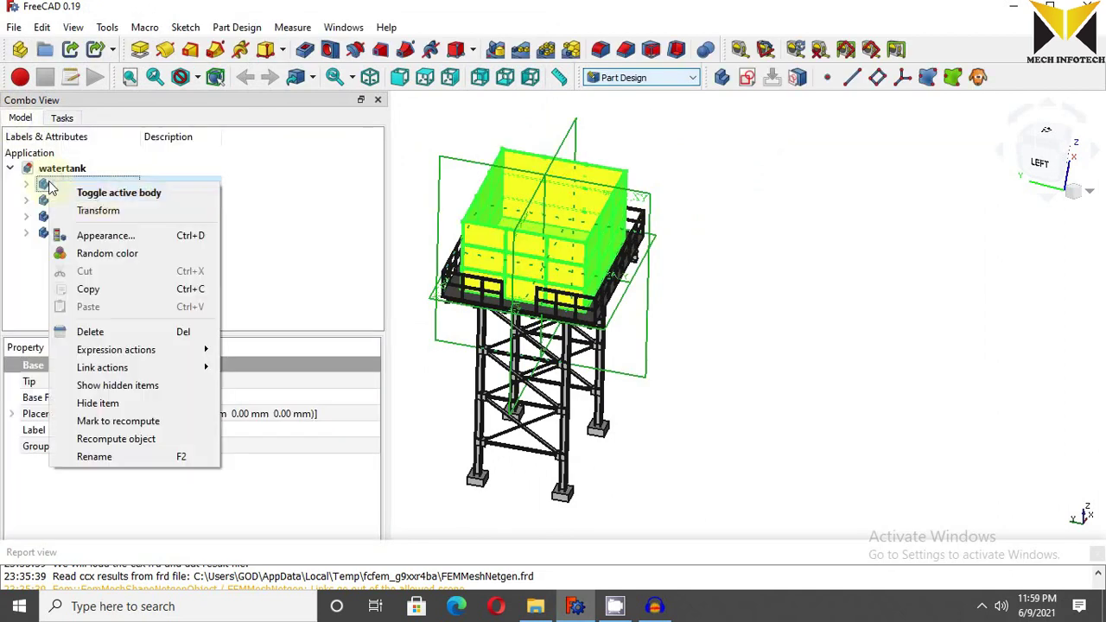
click(108, 194)
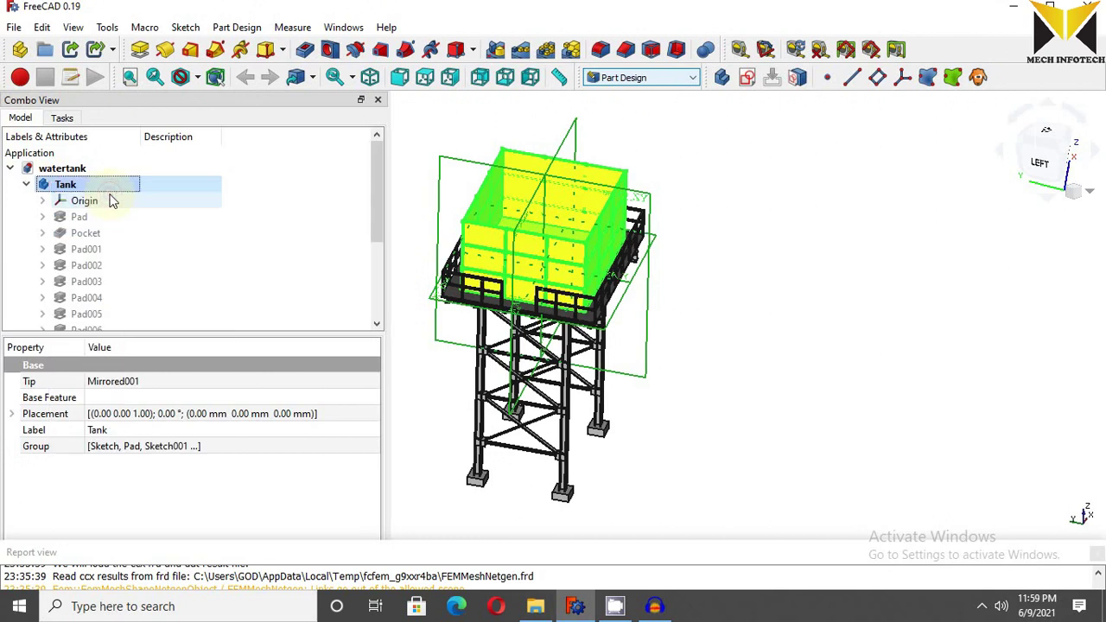
click(26, 184)
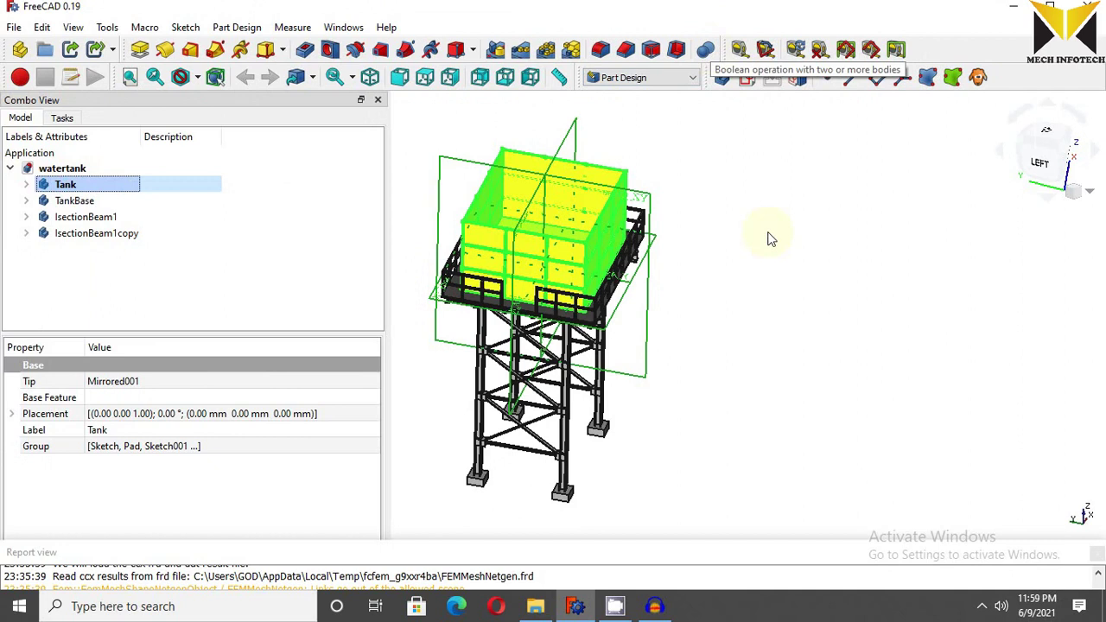
- Fuse the TankBase, IsectionBeam1 and IsectionBeam1copy bodies into the Tank body with a Boolean operation
click(706, 50)
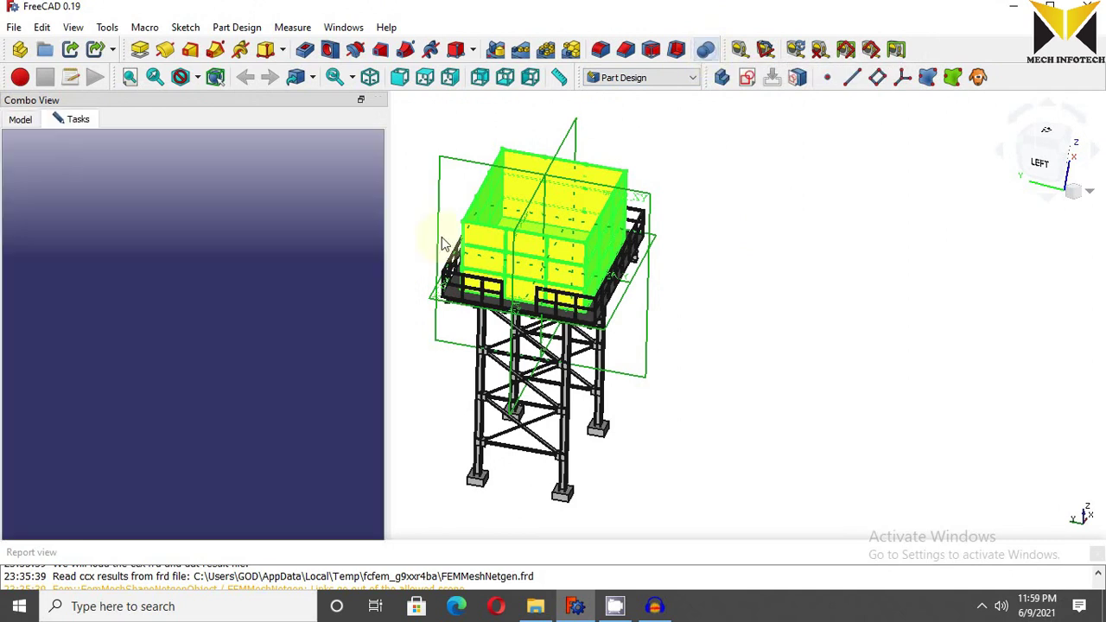
click(127, 222)
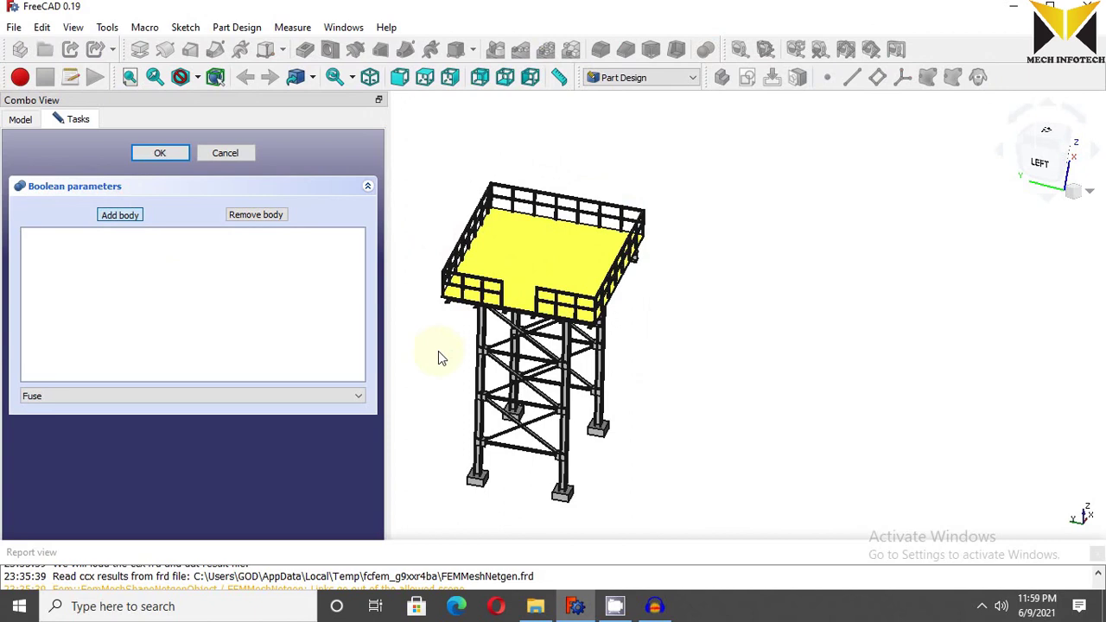
scroll(438, 351, up, 3)
scroll(526, 320, up, 1)
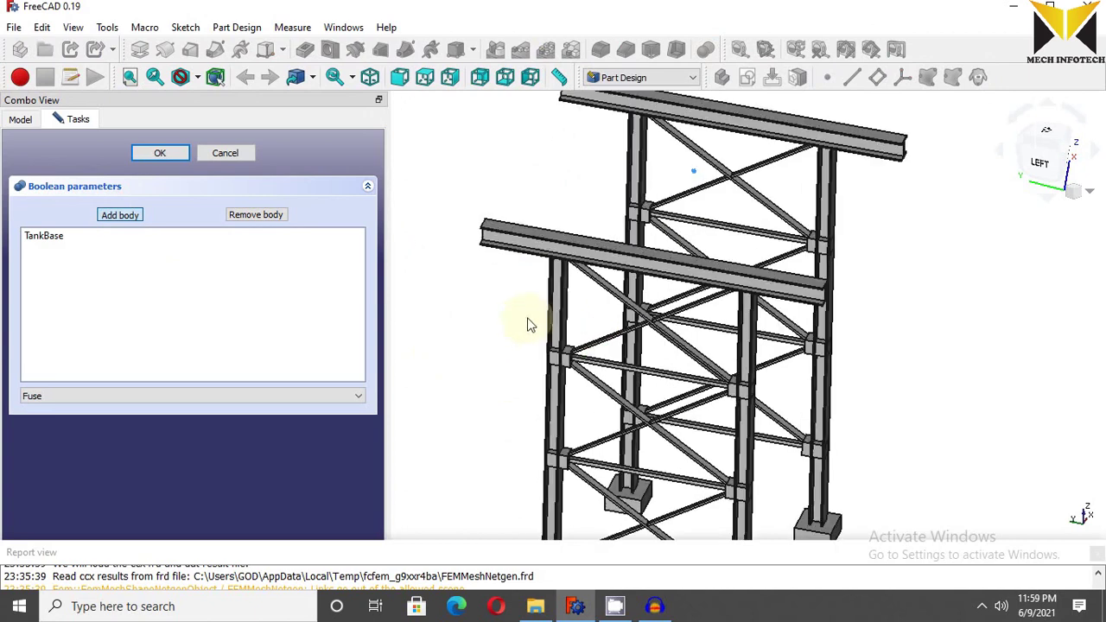
click(124, 218)
scroll(561, 303, up, 3)
click(117, 215)
click(510, 216)
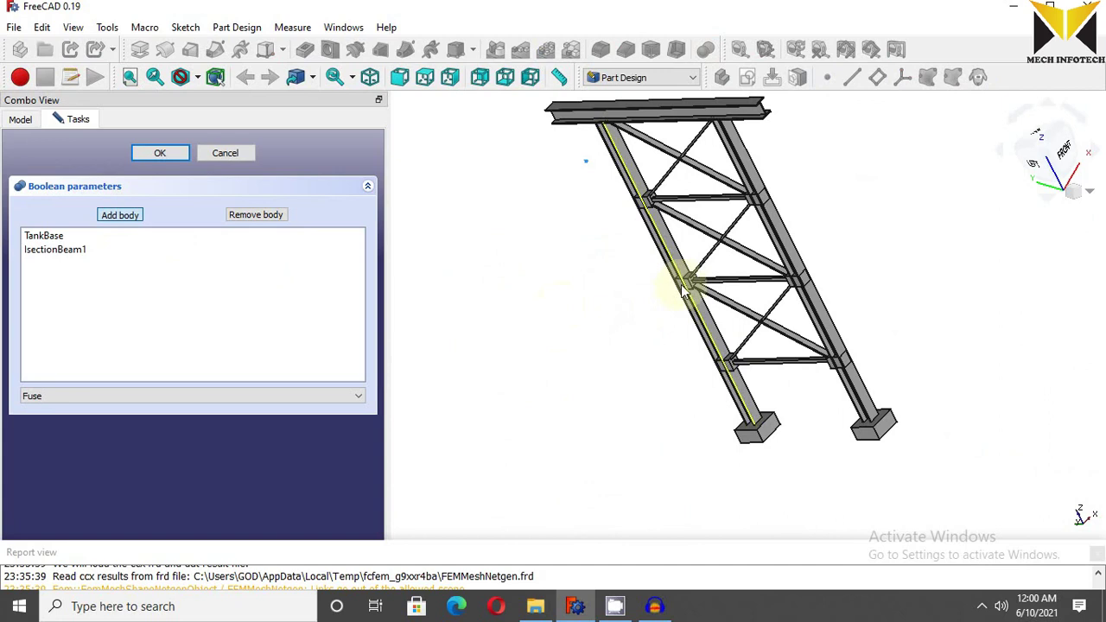
click(121, 219)
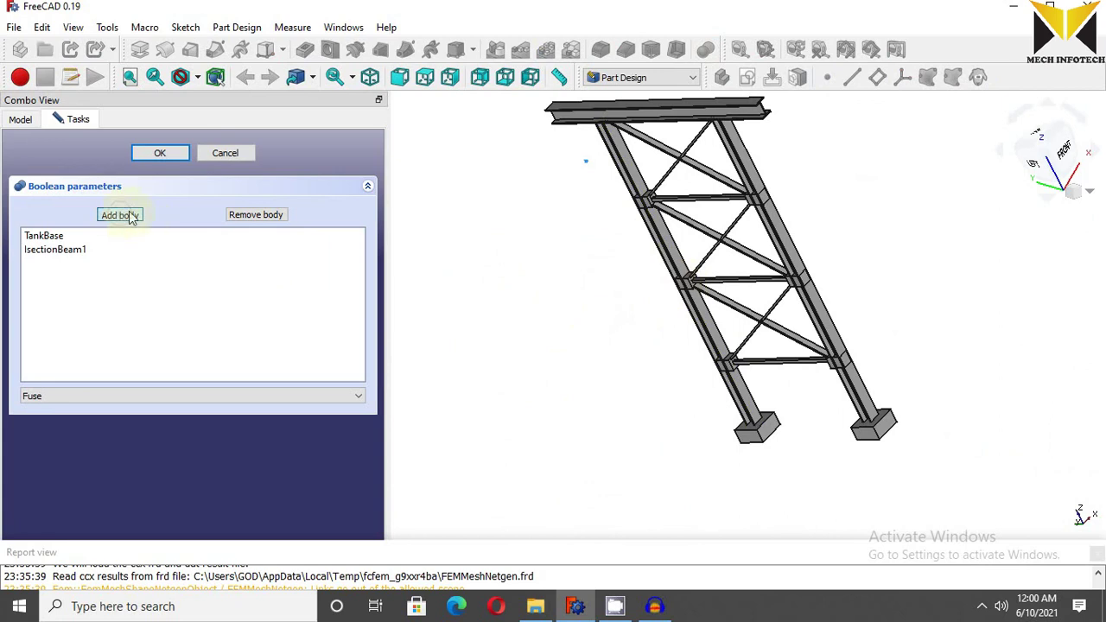
click(450, 259)
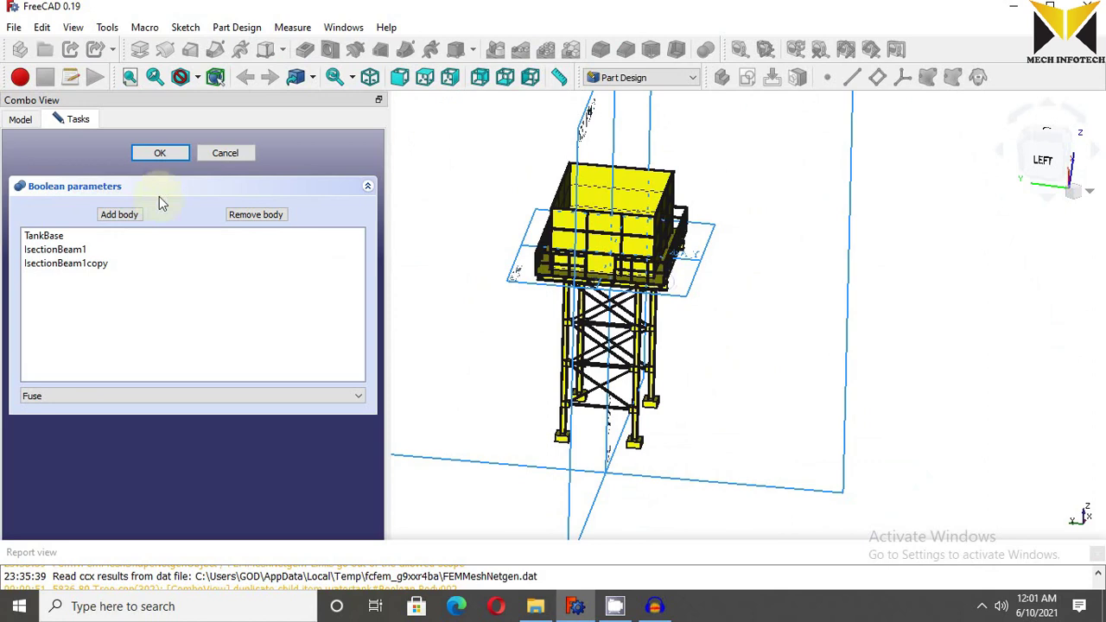
click(156, 155)
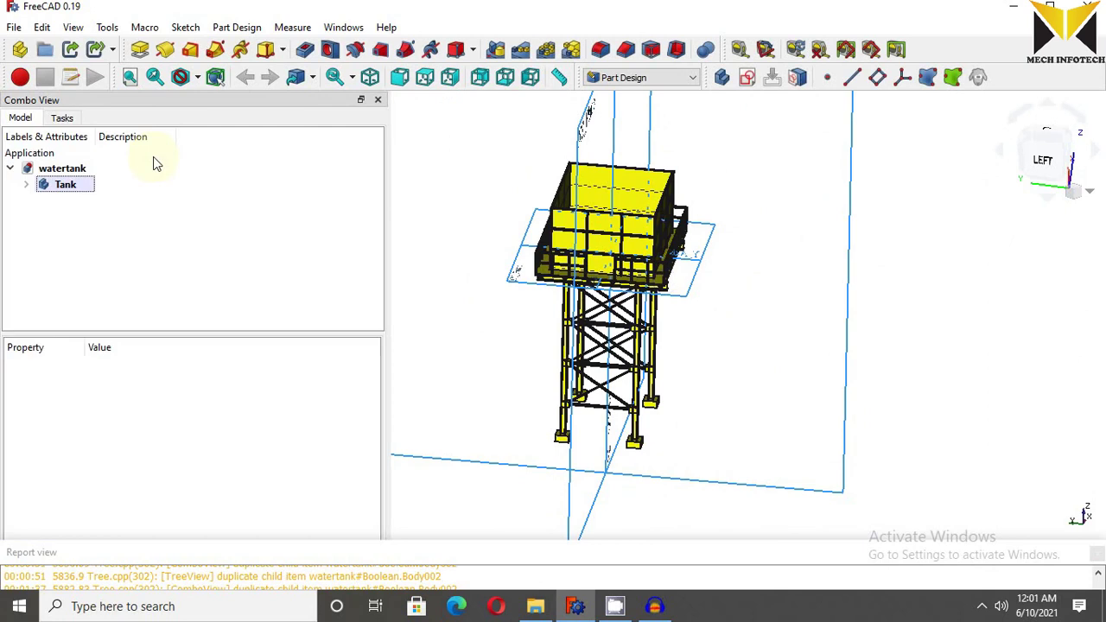
- Examine the features contained in the fused Tank body in the model tree
click(25, 184)
click(35, 199)
scroll(76, 223, down, 1)
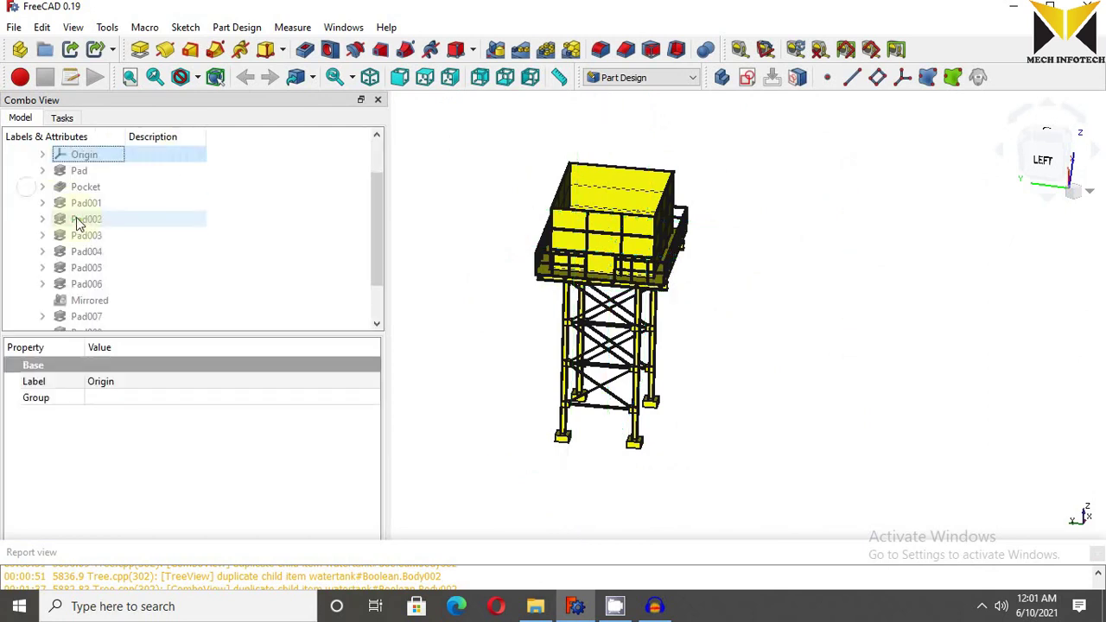
scroll(77, 221, down, 1)
click(42, 316)
scroll(68, 290, down, 2)
click(59, 268)
click(44, 253)
scroll(43, 254, up, 2)
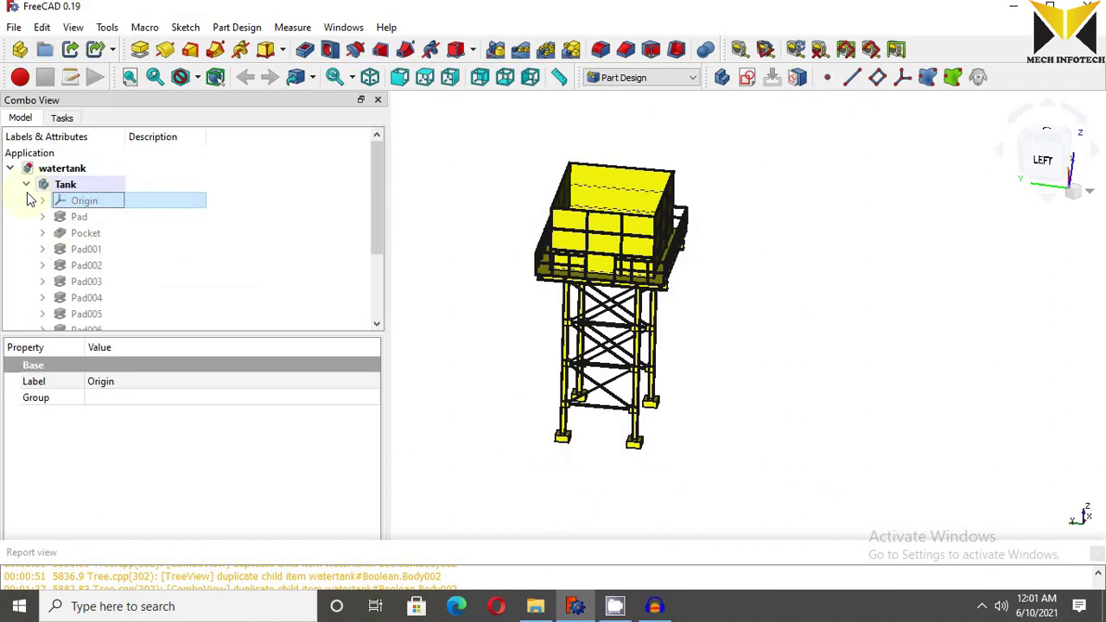
click(26, 184)
- Switch to the FEM workbench and create an analysis container for the Tank body
click(622, 76)
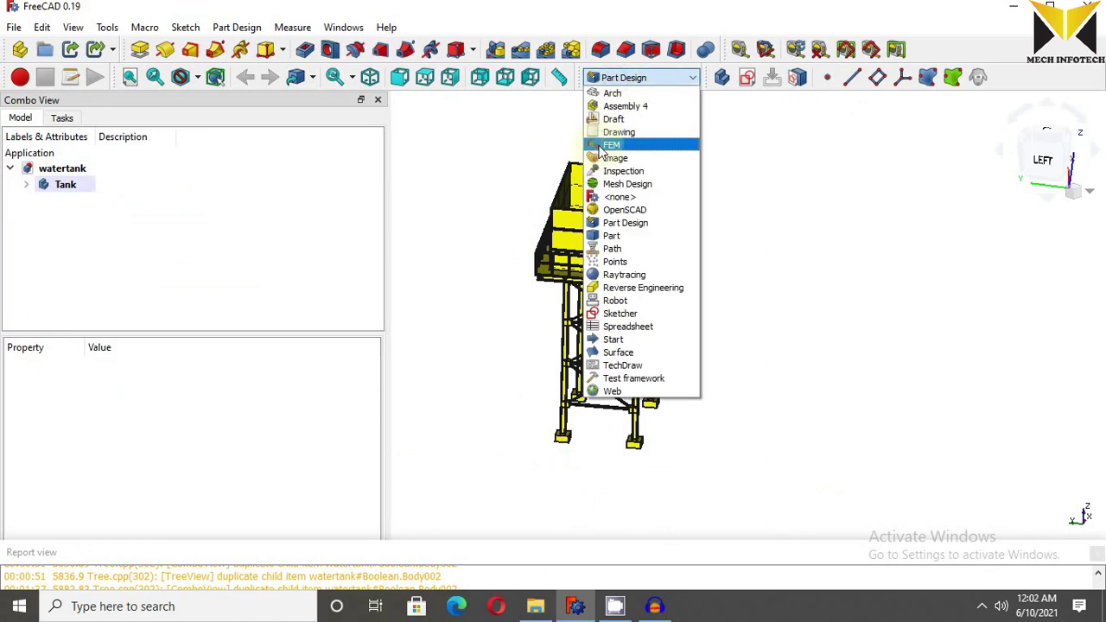
click(604, 145)
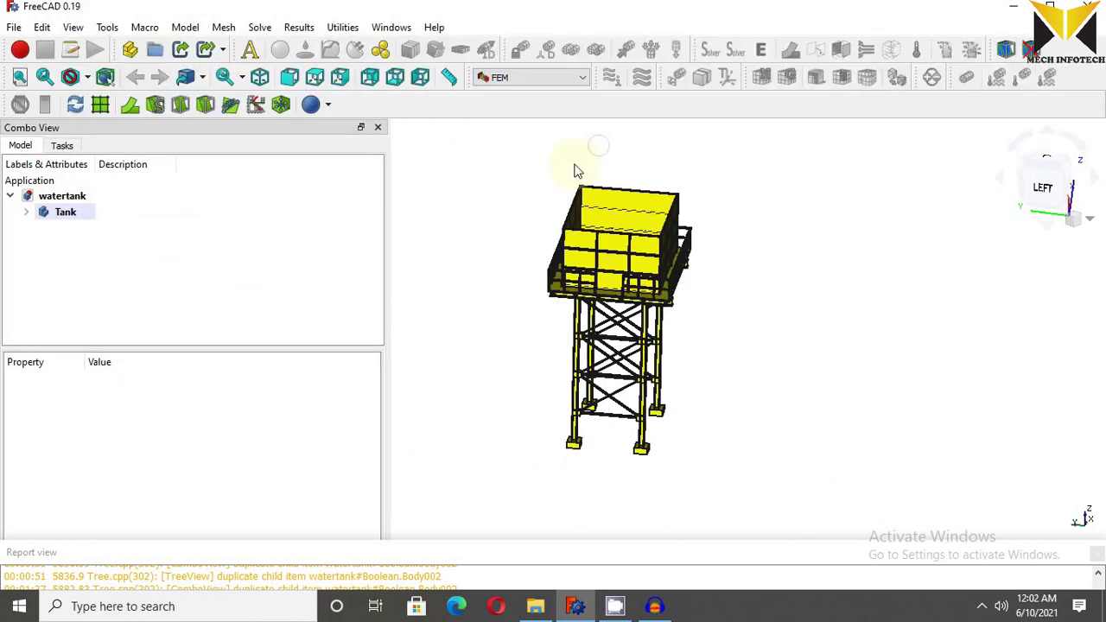
click(67, 213)
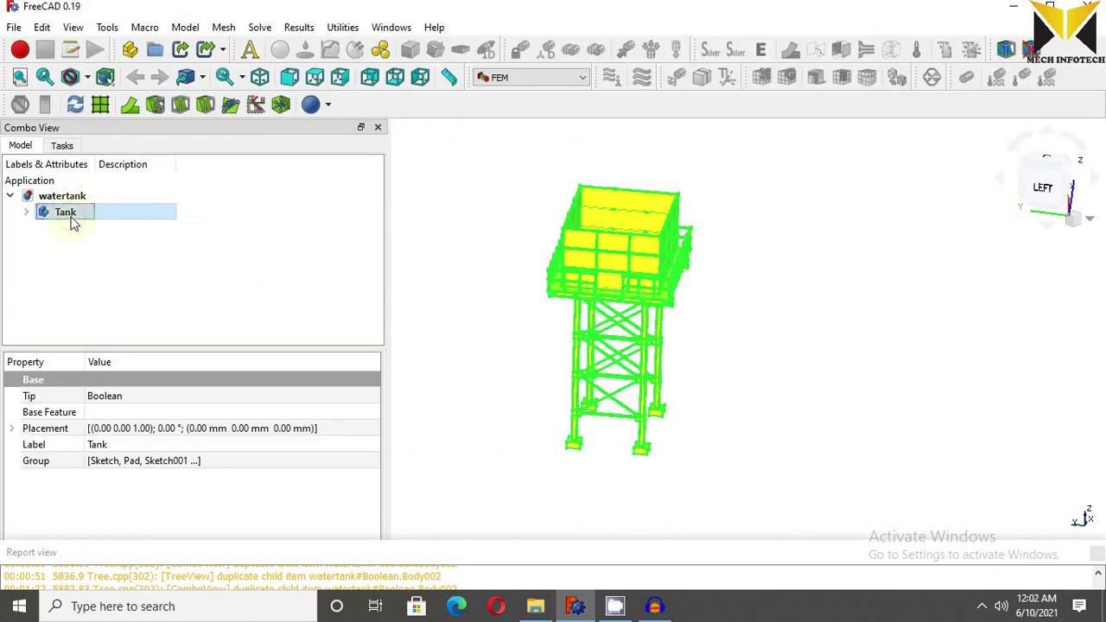
click(248, 51)
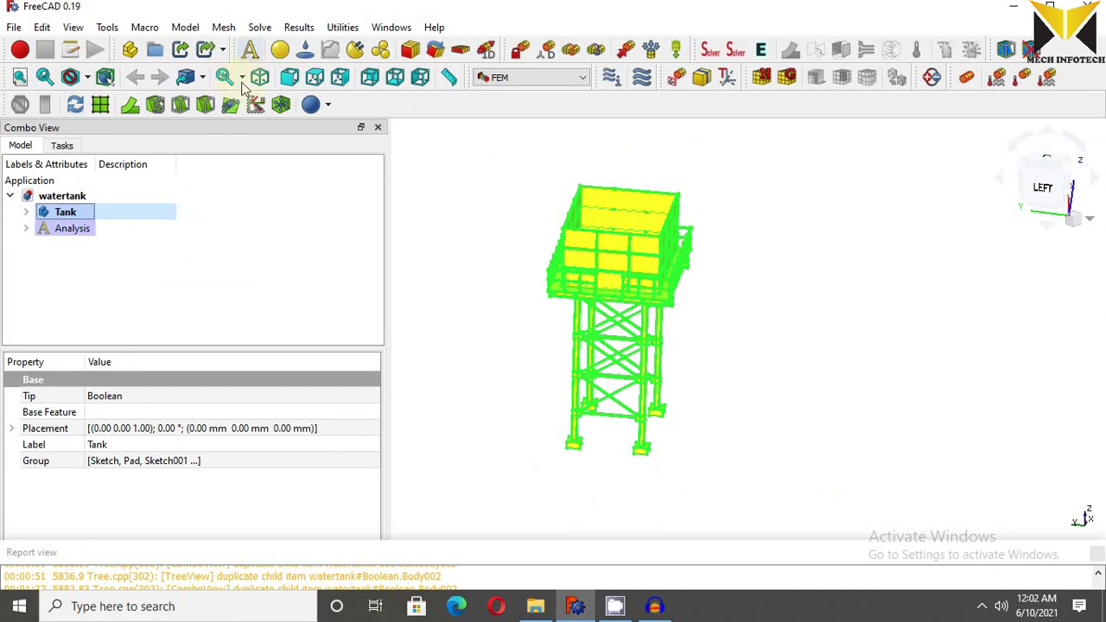
click(55, 229)
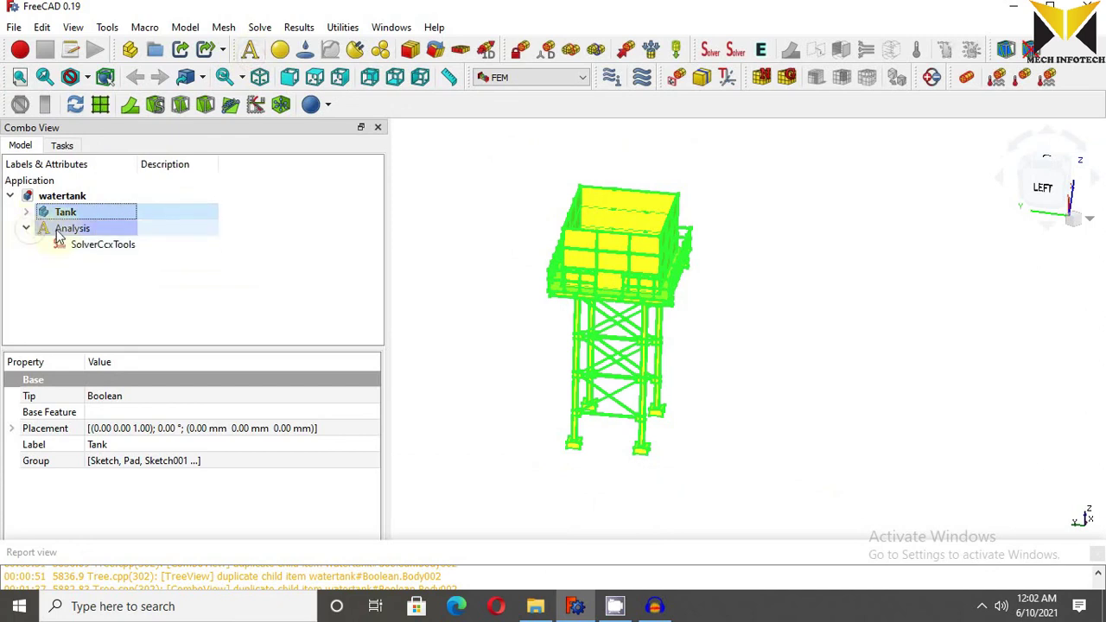
- Add a solid material to the analysis using the Steel-X39CrMo17-1 material card
click(279, 50)
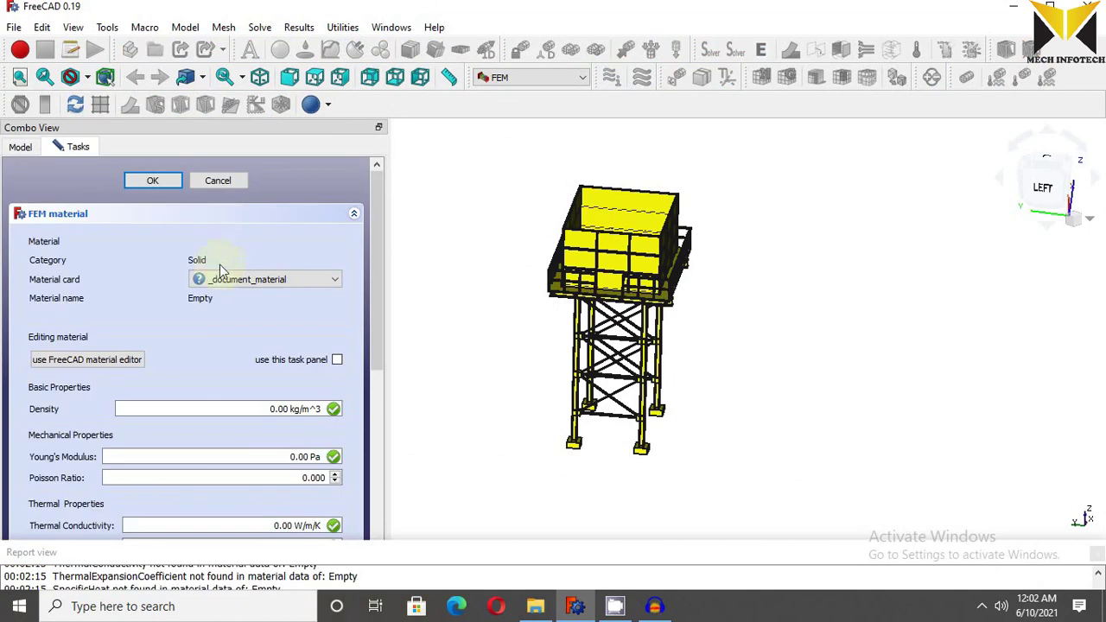
click(290, 279)
click(149, 353)
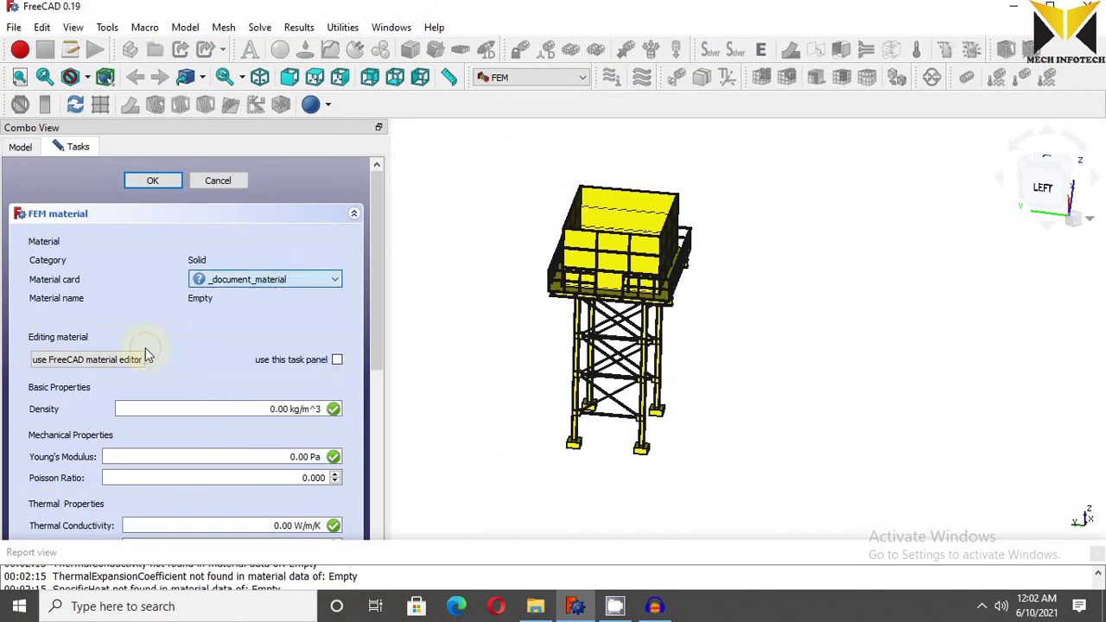
click(207, 279)
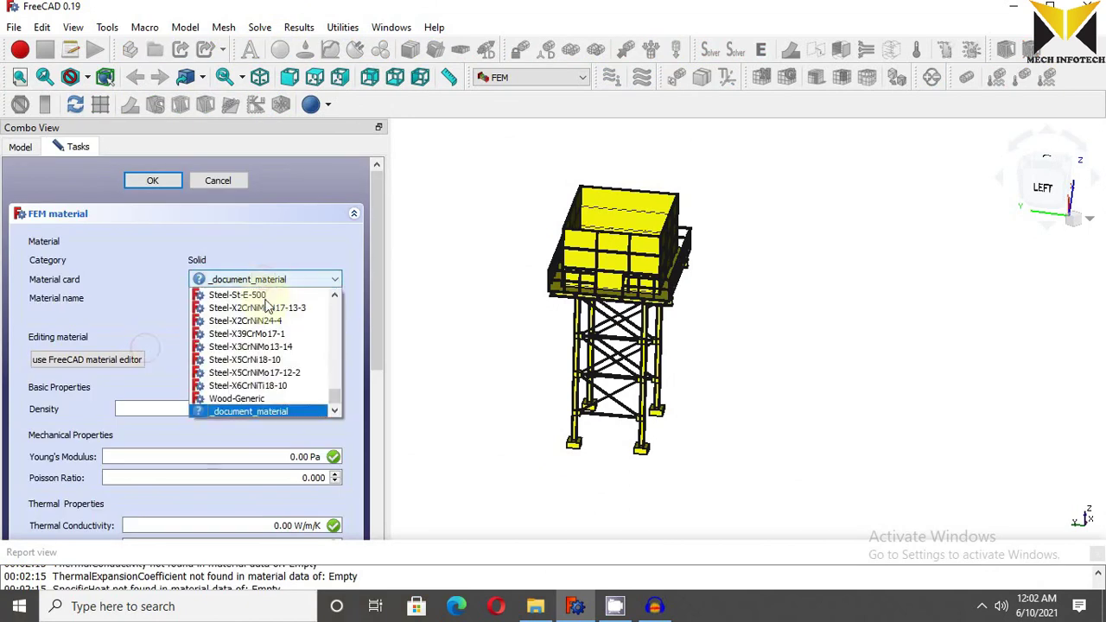
click(246, 333)
- Assign the material to the fused tank's solid using Solid selection mode and accept the material definition
drag(377, 324, 388, 503)
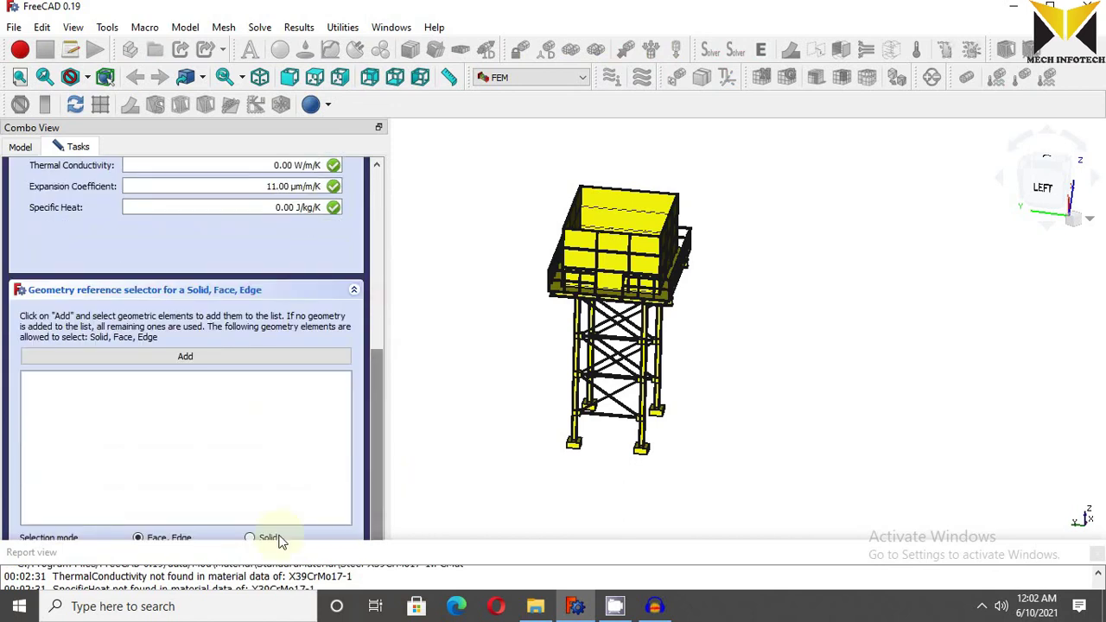
click(252, 537)
scroll(584, 266, up, 3)
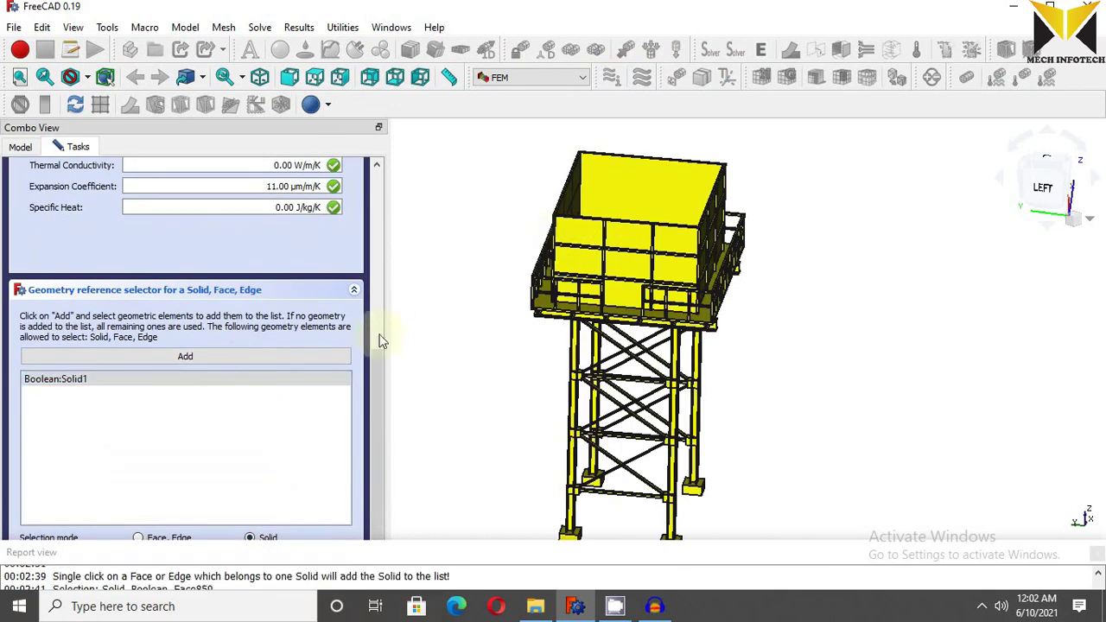
drag(382, 340, 371, 167)
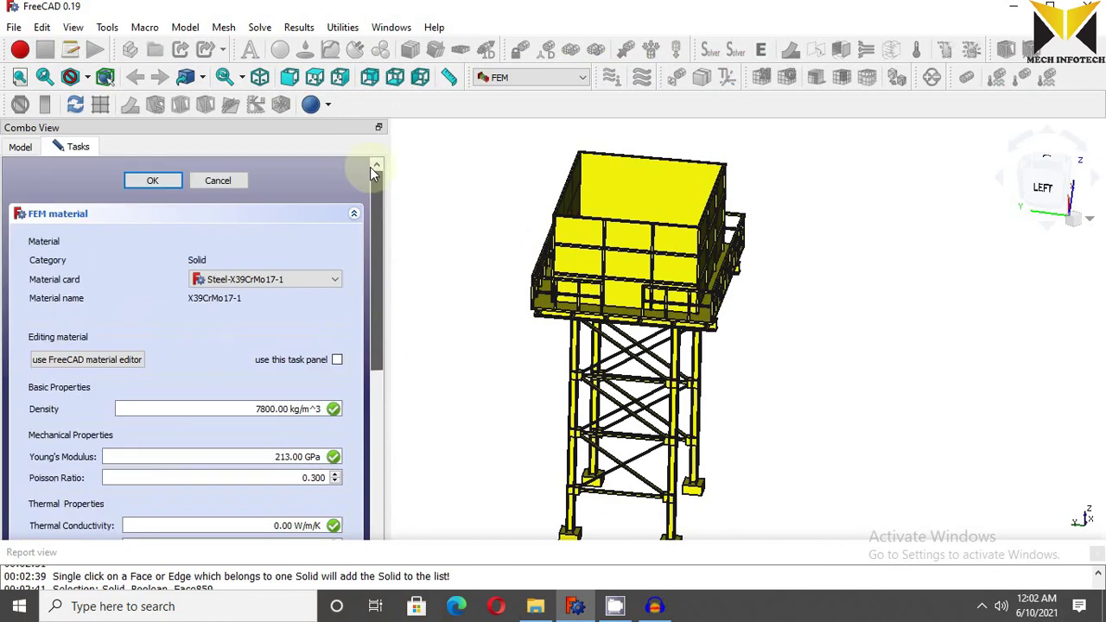
click(152, 180)
- Create a fixed constraint and add the underside faces of two of the tower's footings to it
scroll(626, 471, down, 2)
scroll(627, 471, up, 4)
middle_drag(628, 464, 632, 420)
scroll(610, 466, down, 3)
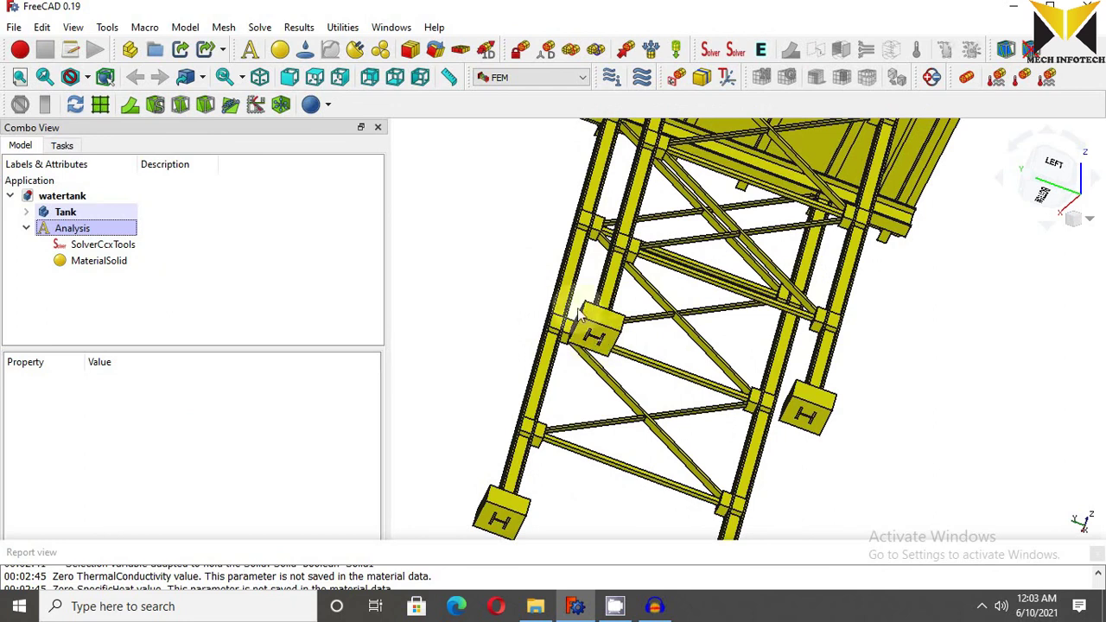
click(519, 49)
scroll(524, 187, up, 2)
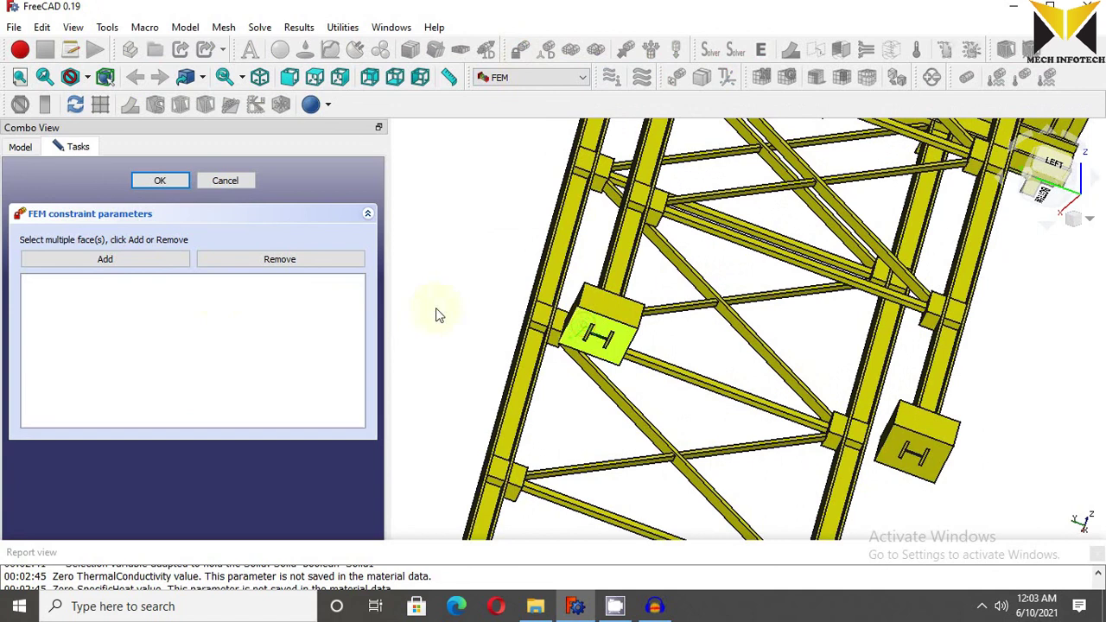
click(171, 257)
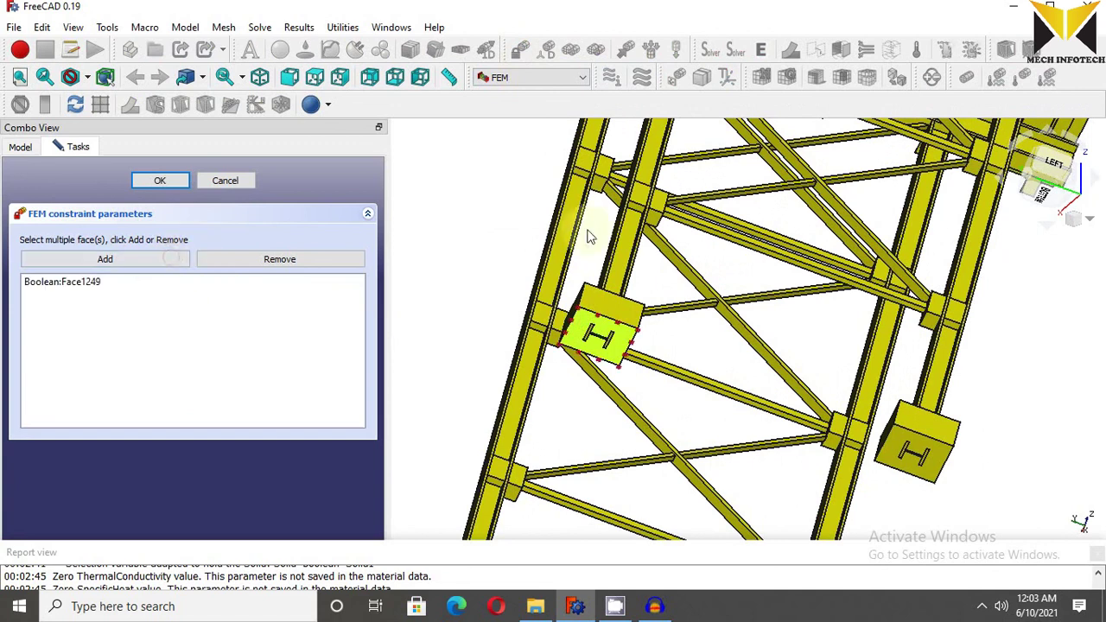
middle_drag(592, 234, 728, 469)
scroll(728, 469, up, 2)
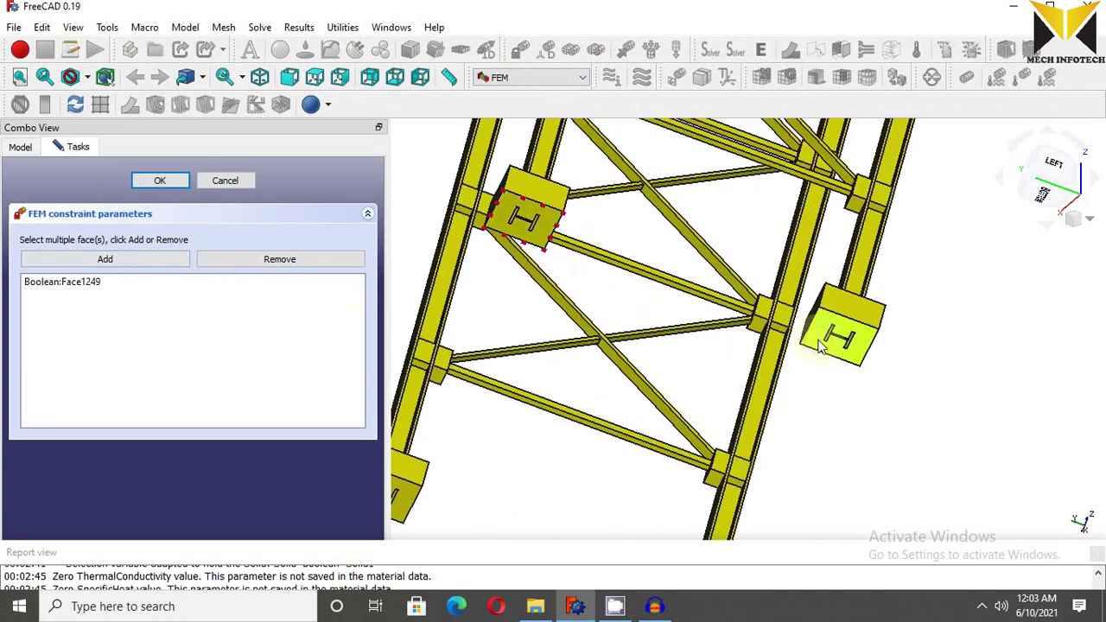
click(126, 263)
- Add the underside faces of the remaining two footings to the fixed constraint and accept it
scroll(696, 173, down, 3)
scroll(691, 411, up, 3)
click(710, 391)
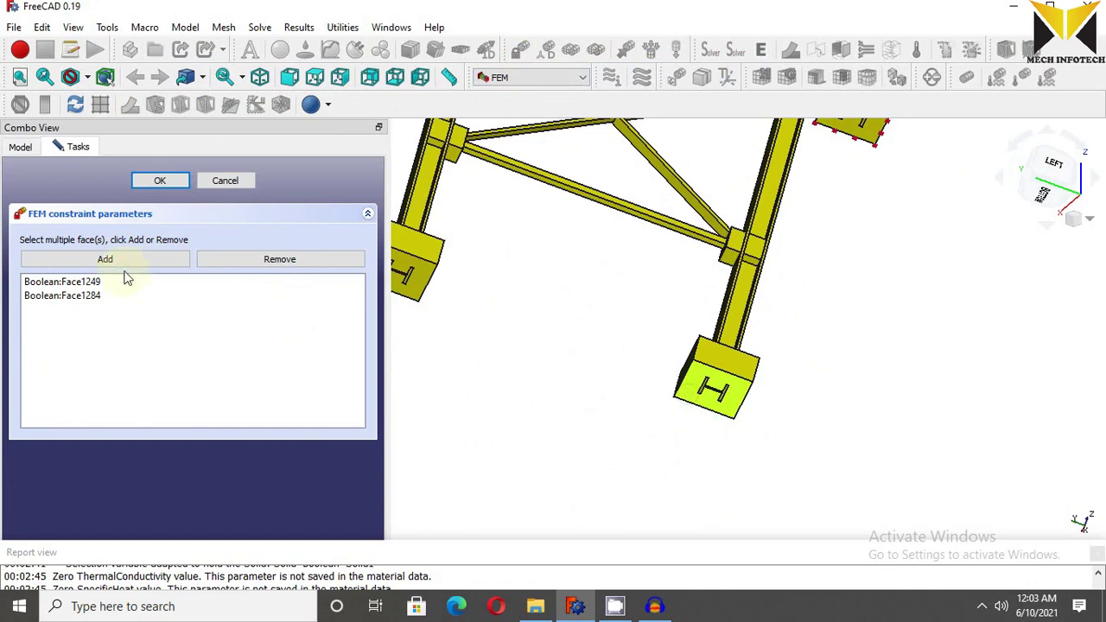
click(125, 263)
scroll(641, 328, down, 2)
click(104, 259)
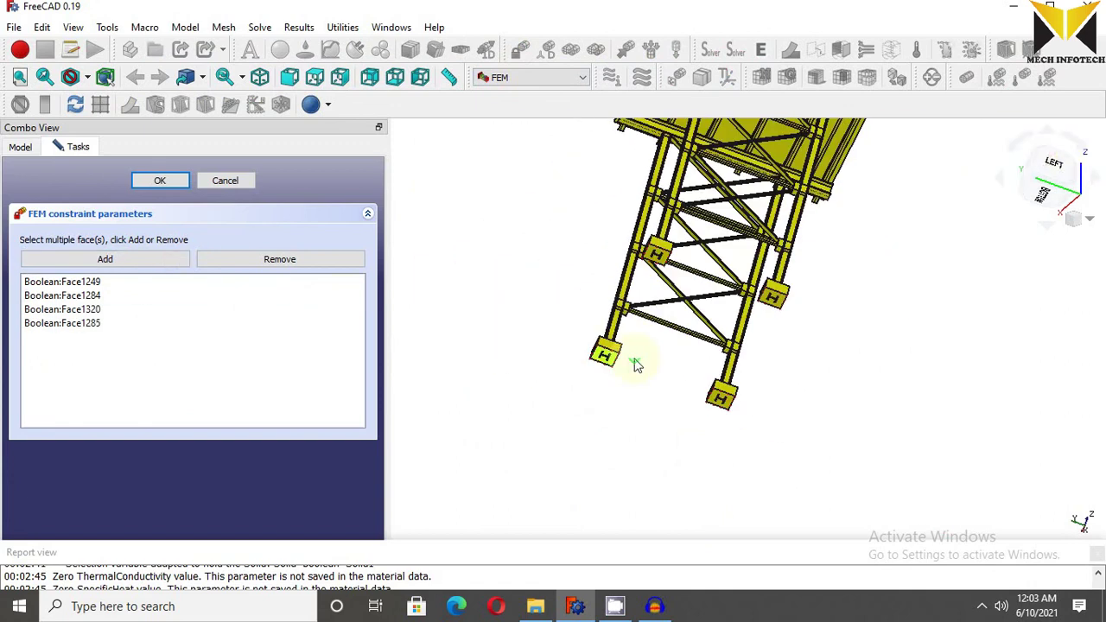
click(160, 181)
scroll(583, 298, down, 2)
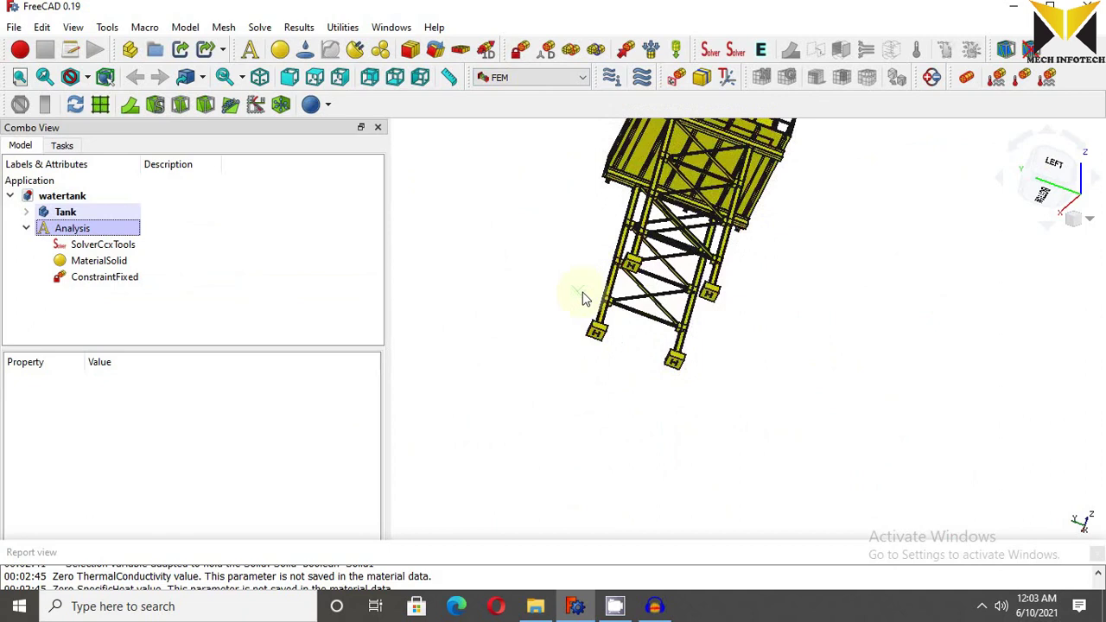
- Create a force constraint and add the tank's inner floor face to it
middle_drag(583, 298, 648, 295)
scroll(701, 390, down, 5)
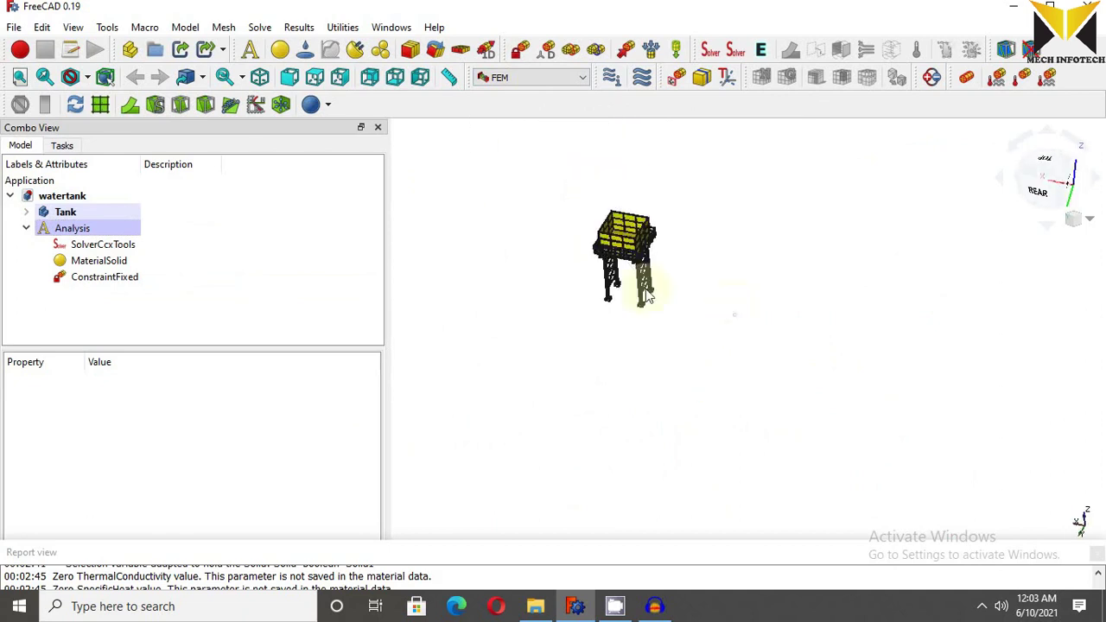
scroll(646, 293, up, 5)
middle_drag(616, 234, 662, 154)
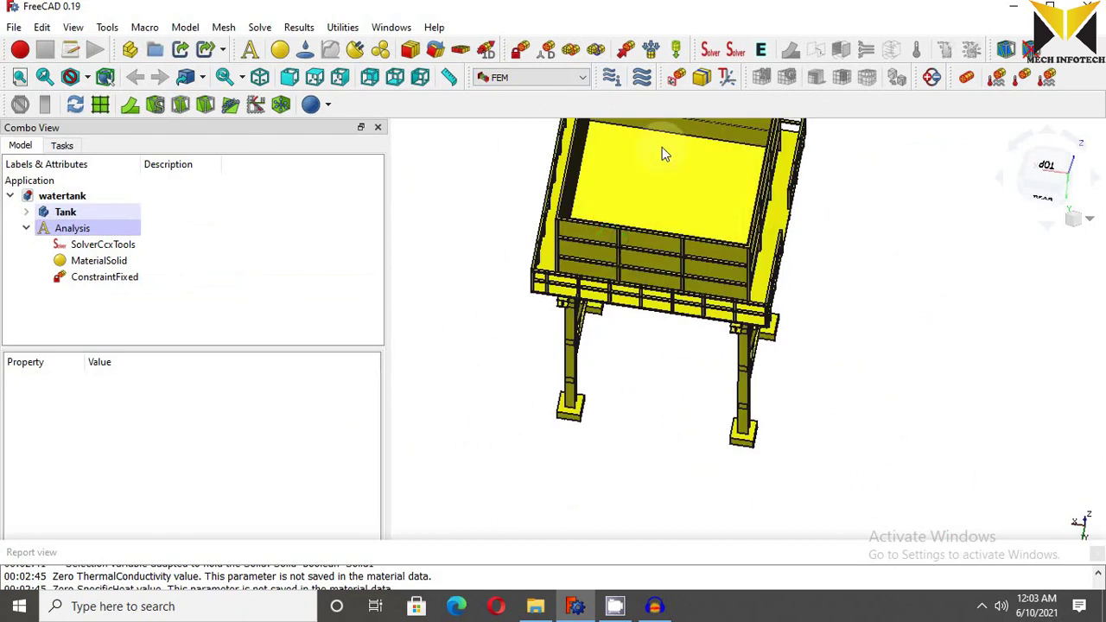
scroll(658, 142, up, 3)
click(624, 50)
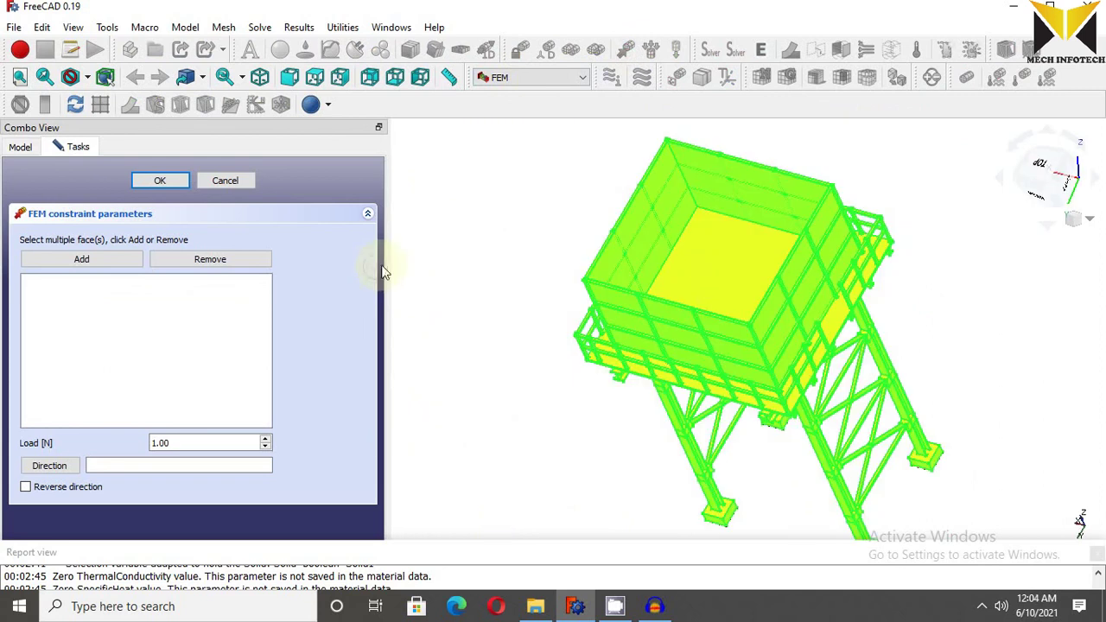
click(465, 245)
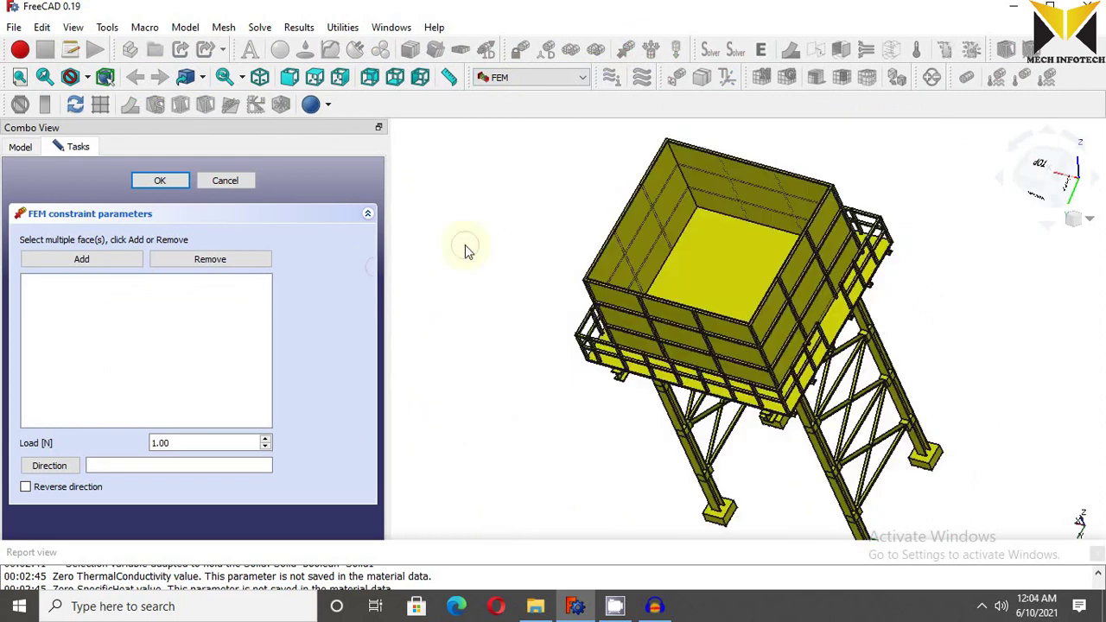
click(79, 260)
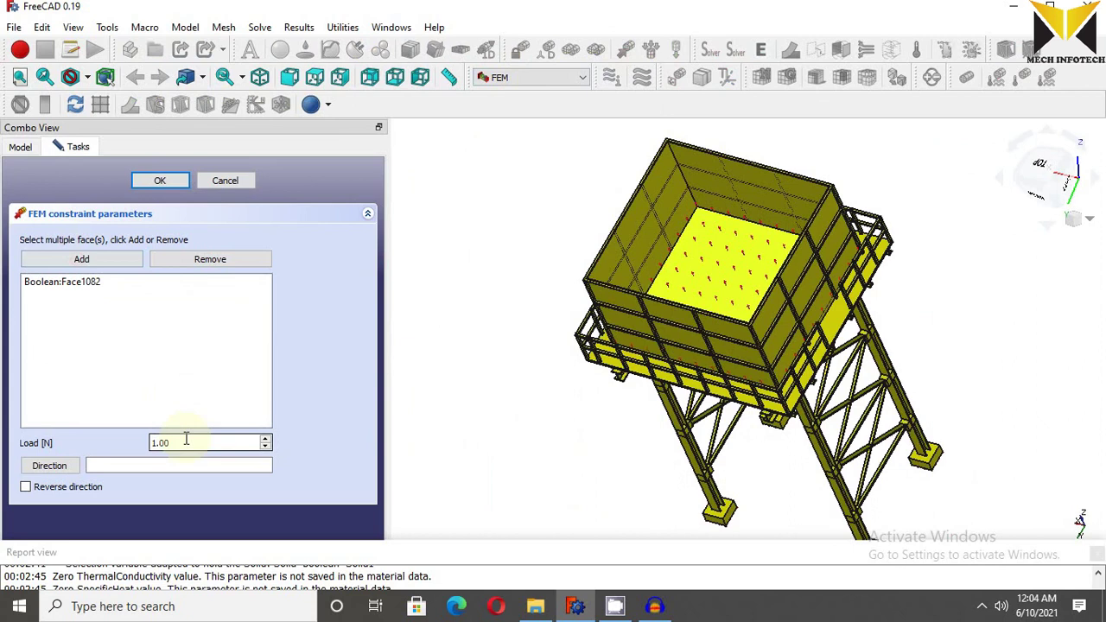
- Set the floor force to 1529837 N, reverse its direction so it acts downward, and accept the constraint
drag(185, 443, 110, 441)
text(1529837)
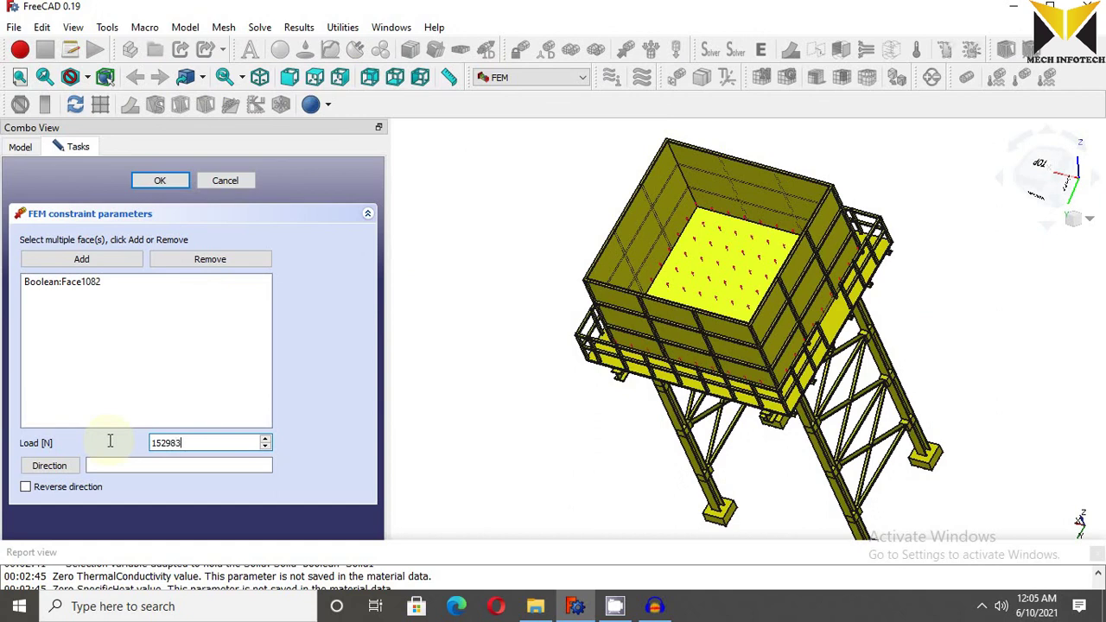
click(26, 487)
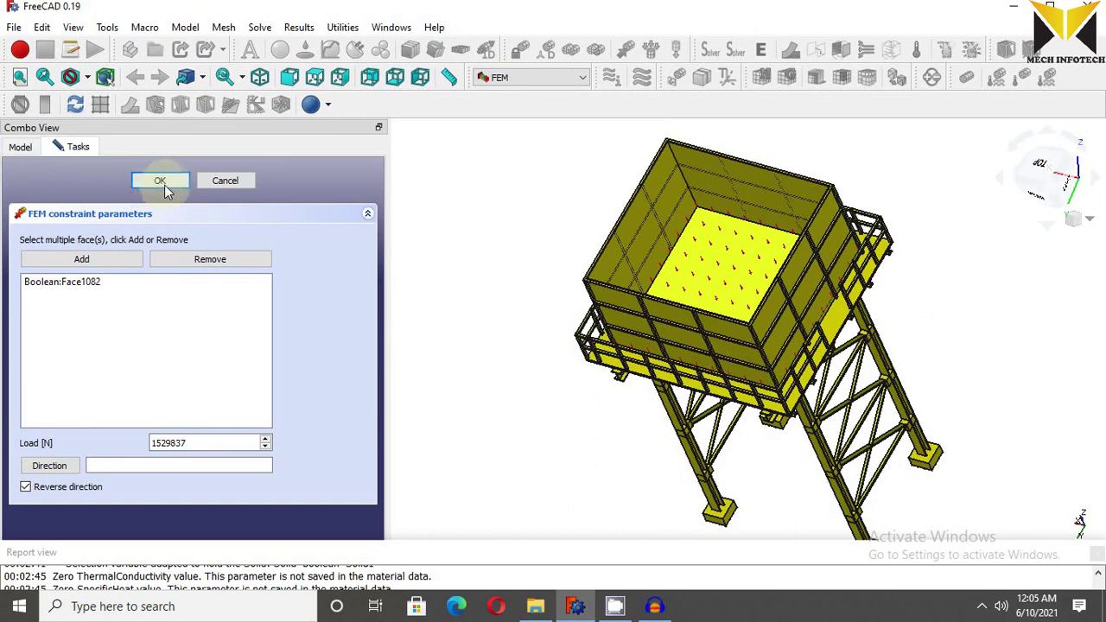
click(161, 181)
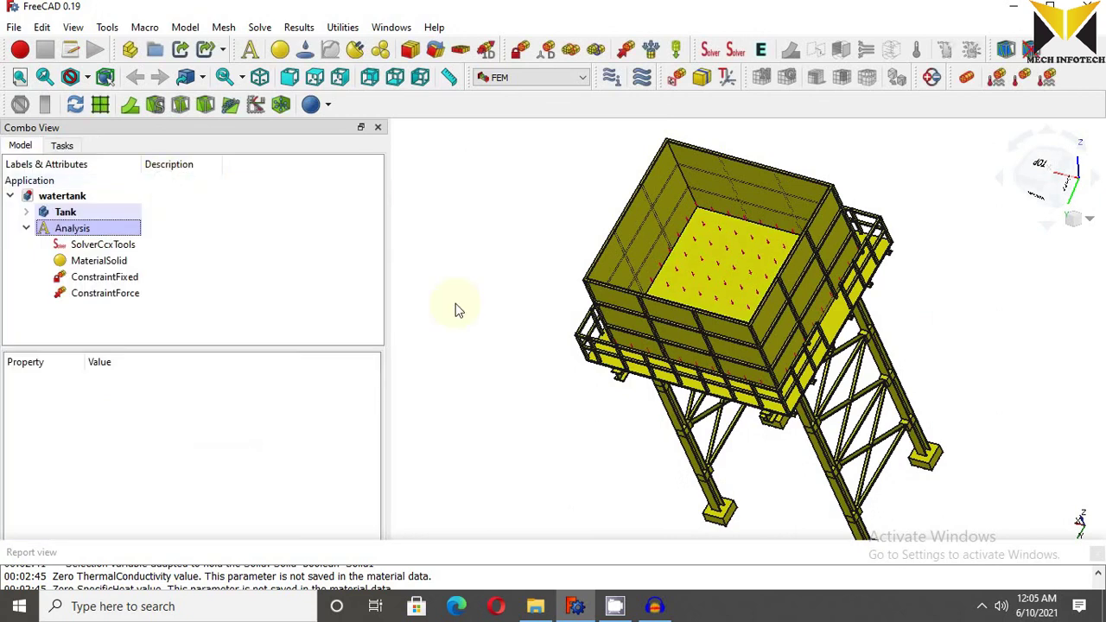
- Add a force constraint of 152983 N on the inner face of the tank's front wall, with reversed direction
scroll(455, 304, up, 4)
click(626, 50)
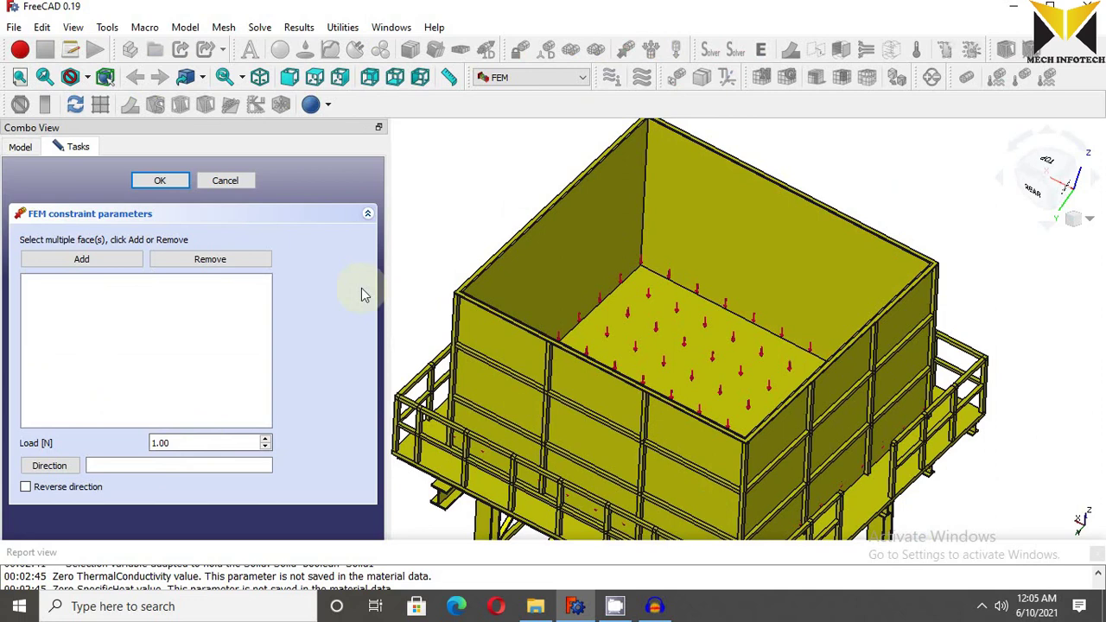
click(531, 283)
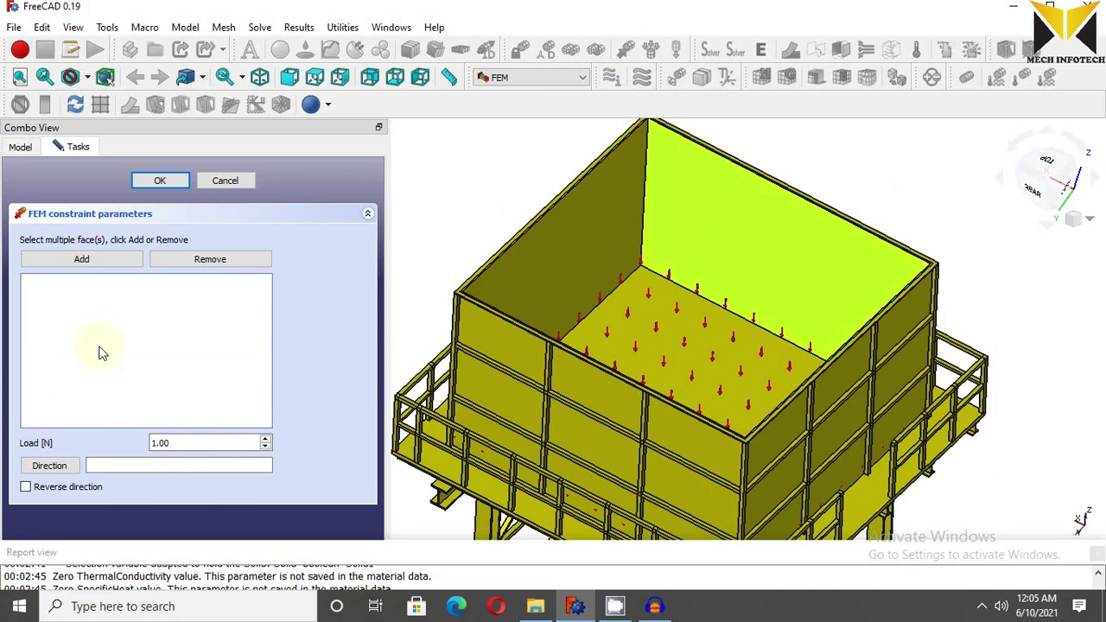
click(100, 266)
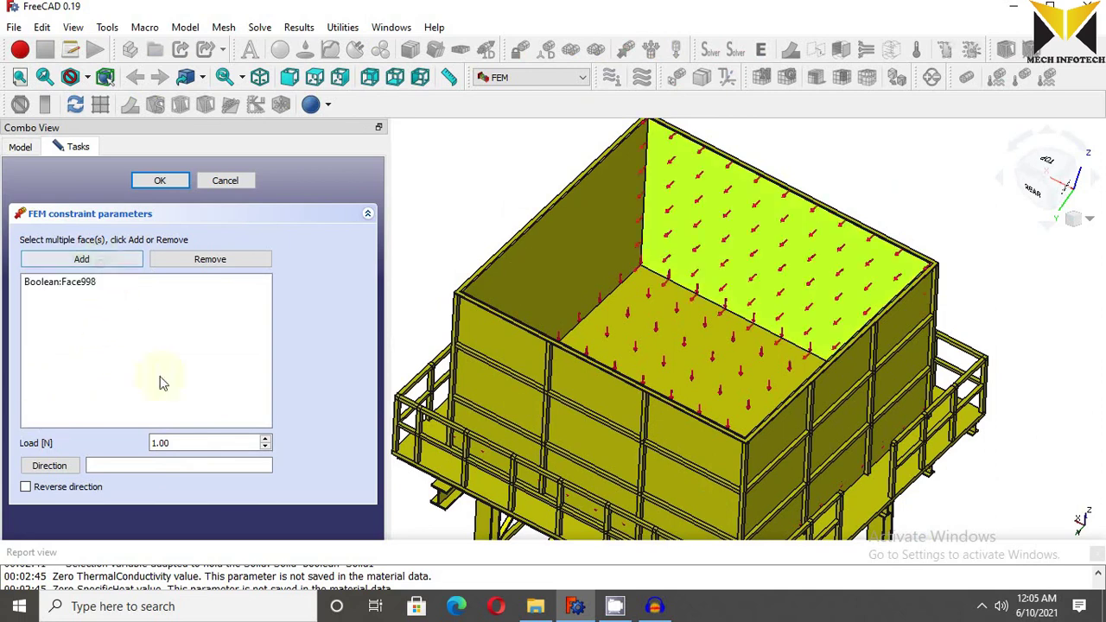
click(25, 487)
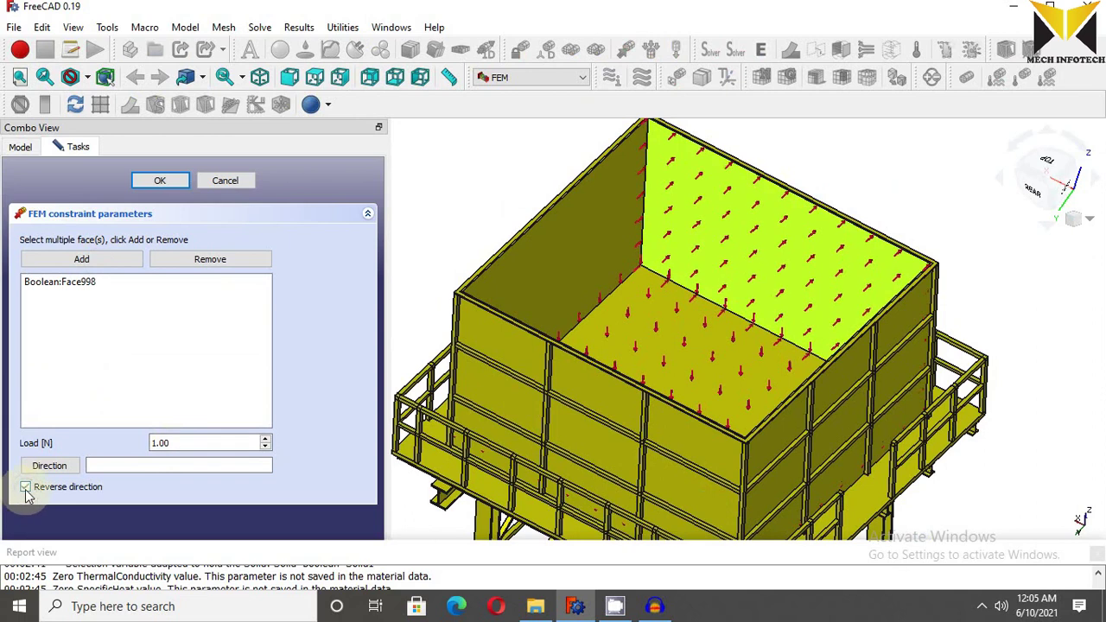
drag(185, 442, 64, 466)
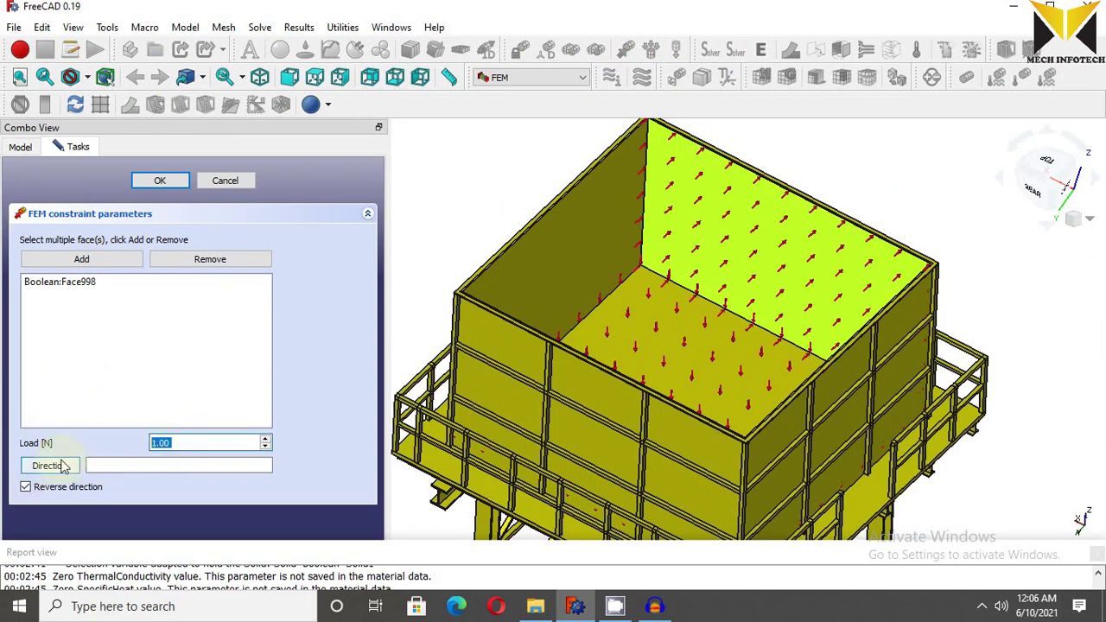
text(152983)
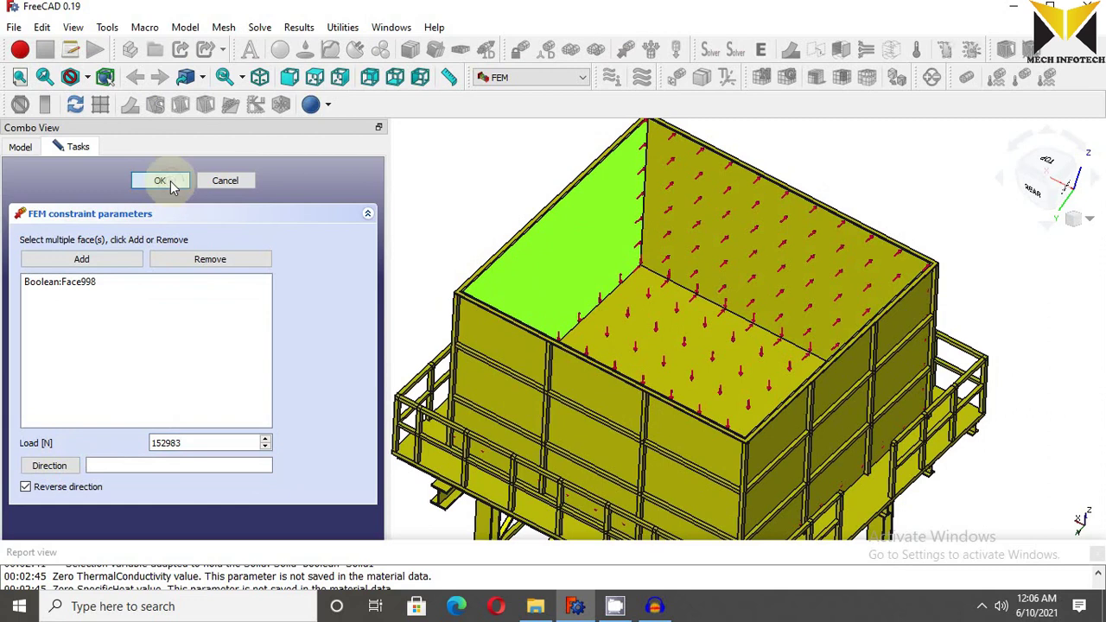
click(159, 181)
- Add a force constraint on the inner face of the tank's right wall, enter its load and accept it
middle_drag(476, 230, 643, 292)
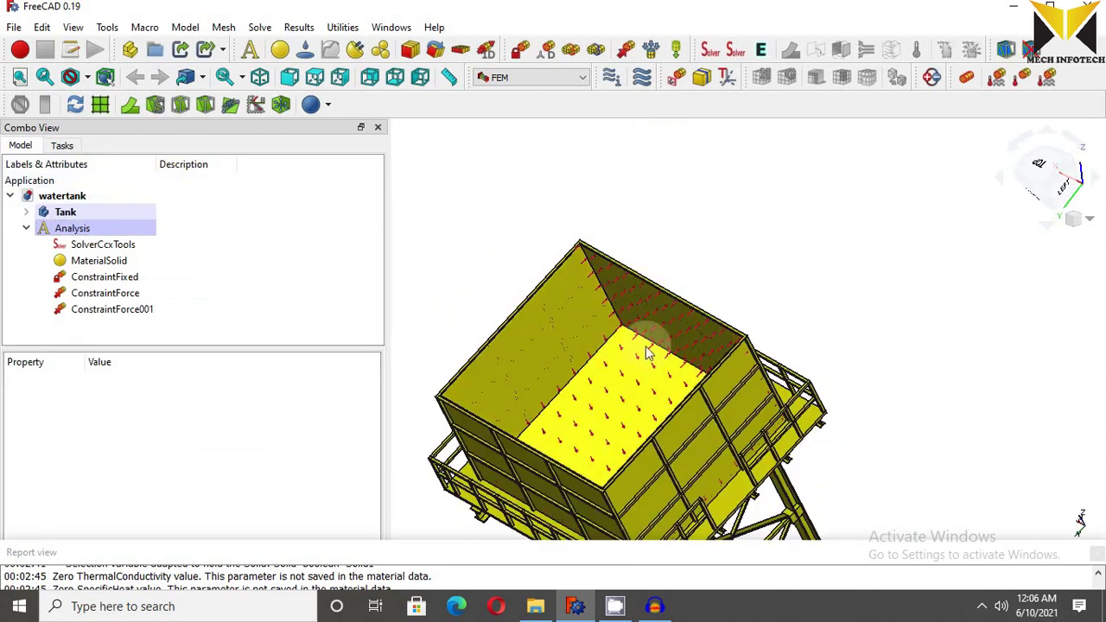
click(626, 49)
click(573, 306)
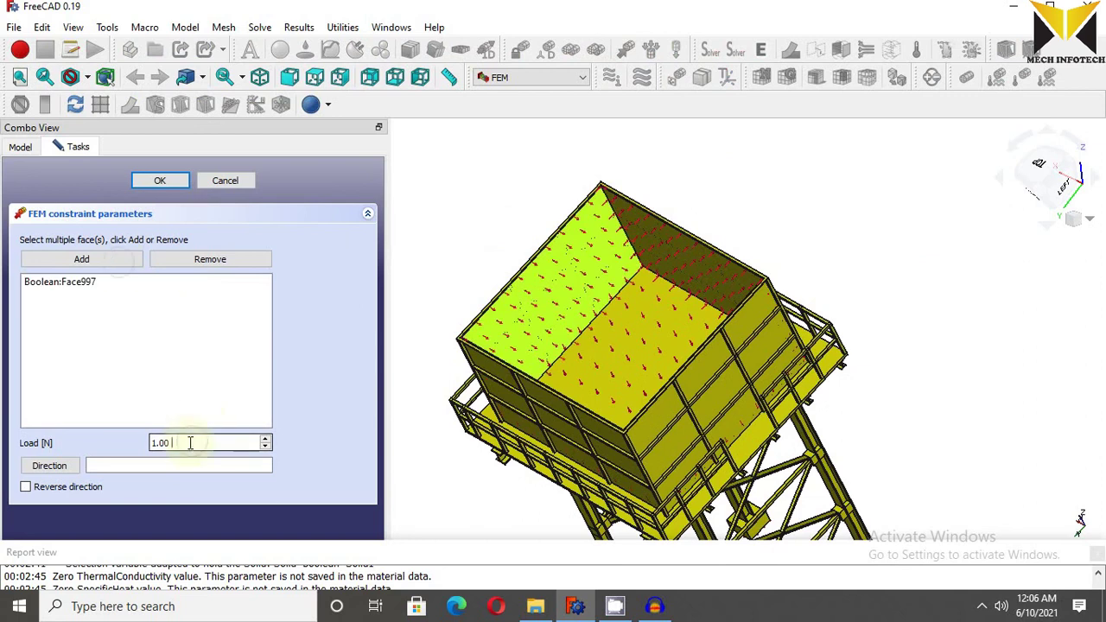
drag(187, 441, 124, 446)
text(152983)
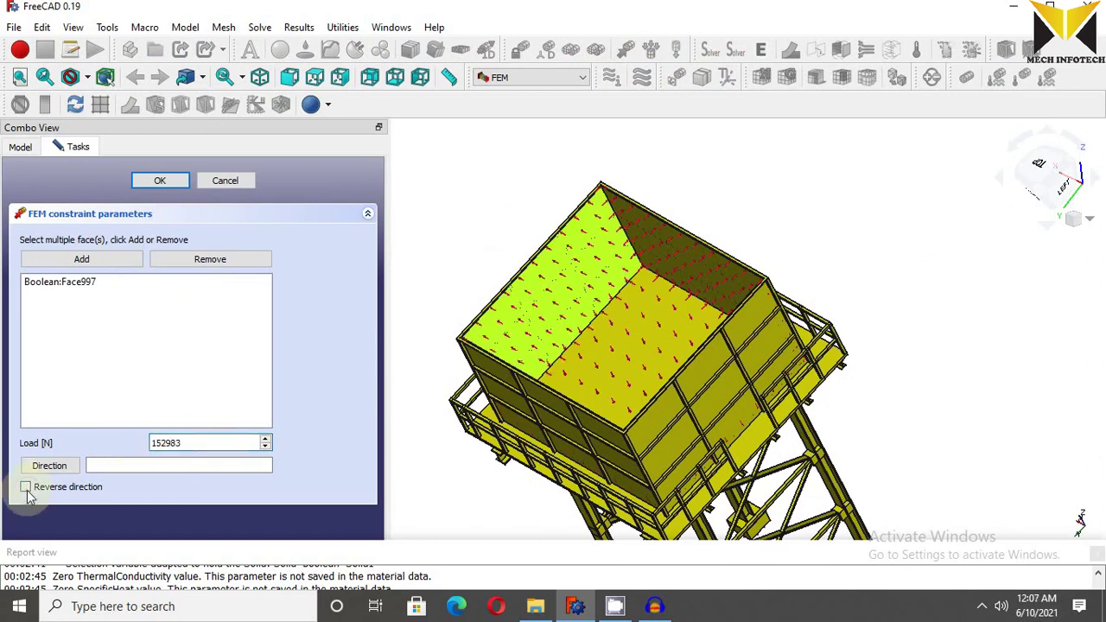
click(162, 184)
- Add a force constraint of 152983 N on the inner face of the tank's left wall, with reversed direction
middle_drag(641, 344, 509, 298)
scroll(512, 289, up, 3)
click(626, 49)
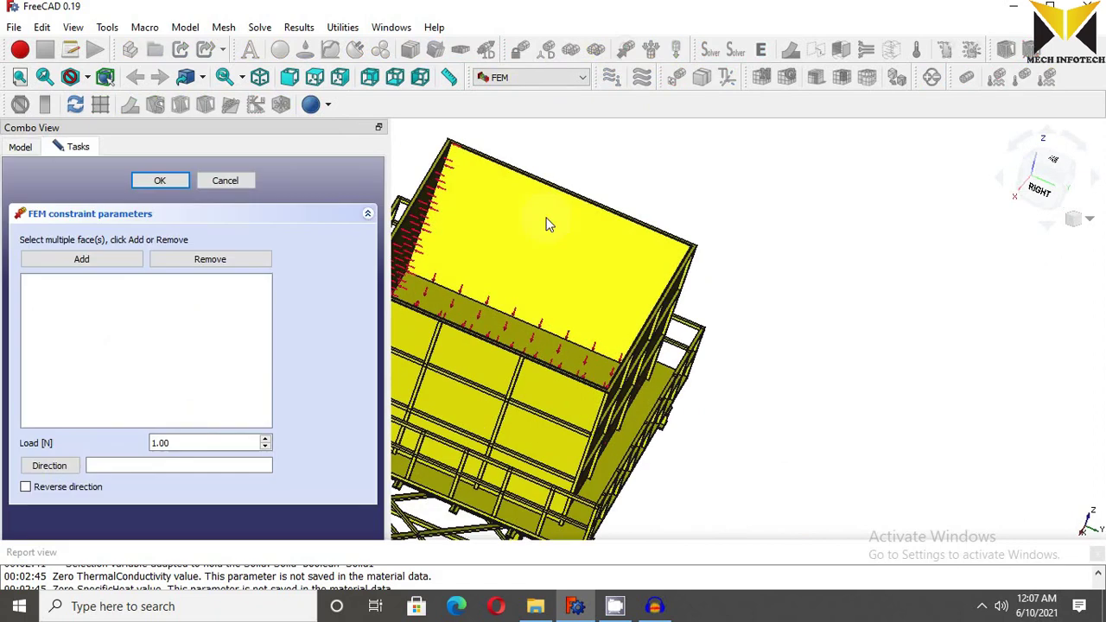
click(548, 221)
click(27, 492)
click(103, 262)
drag(194, 442, 129, 446)
text(20000)
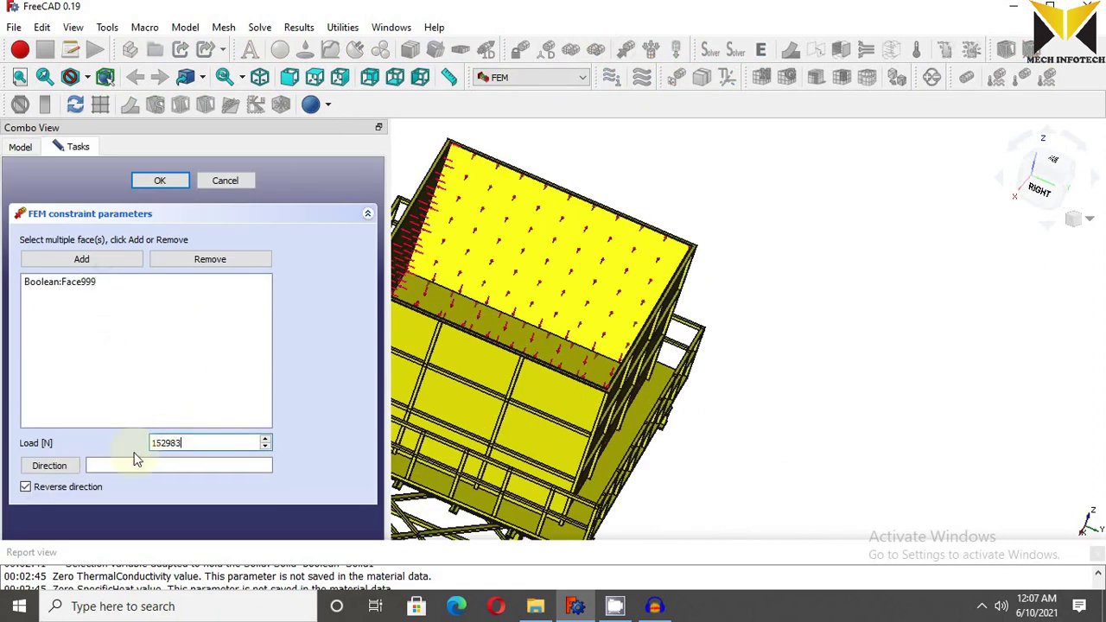
click(176, 180)
- Add a force constraint of 152983 N on the inner face of the tank's rear wall, with reversed direction
middle_drag(682, 382, 548, 229)
scroll(547, 228, up, 1)
click(626, 49)
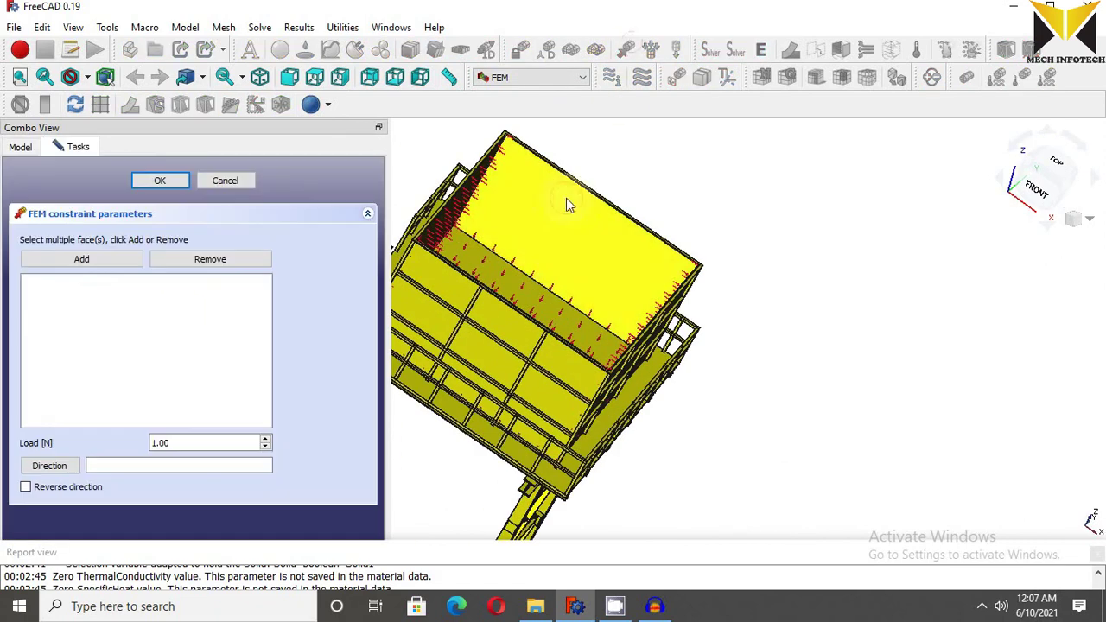
click(565, 201)
click(105, 261)
click(26, 487)
drag(194, 445, 94, 436)
text(15)
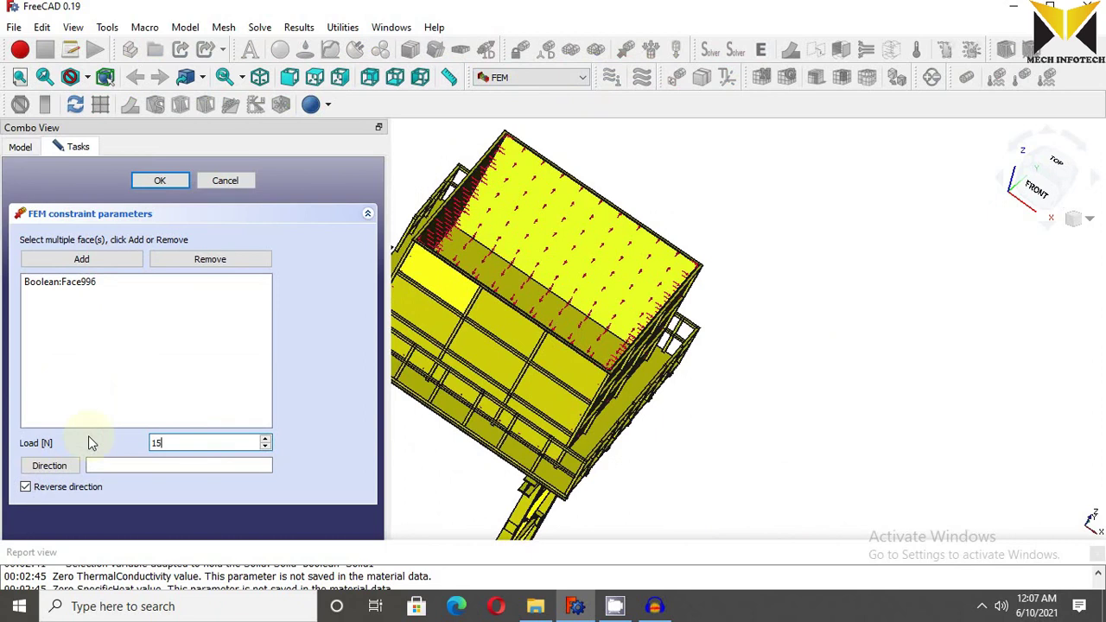
text(983)
click(160, 182)
- Reopen ConstraintForce003 and ConstraintForce002 to check their settings, accepting each one
double_click(146, 312)
click(161, 181)
double_click(137, 295)
click(160, 181)
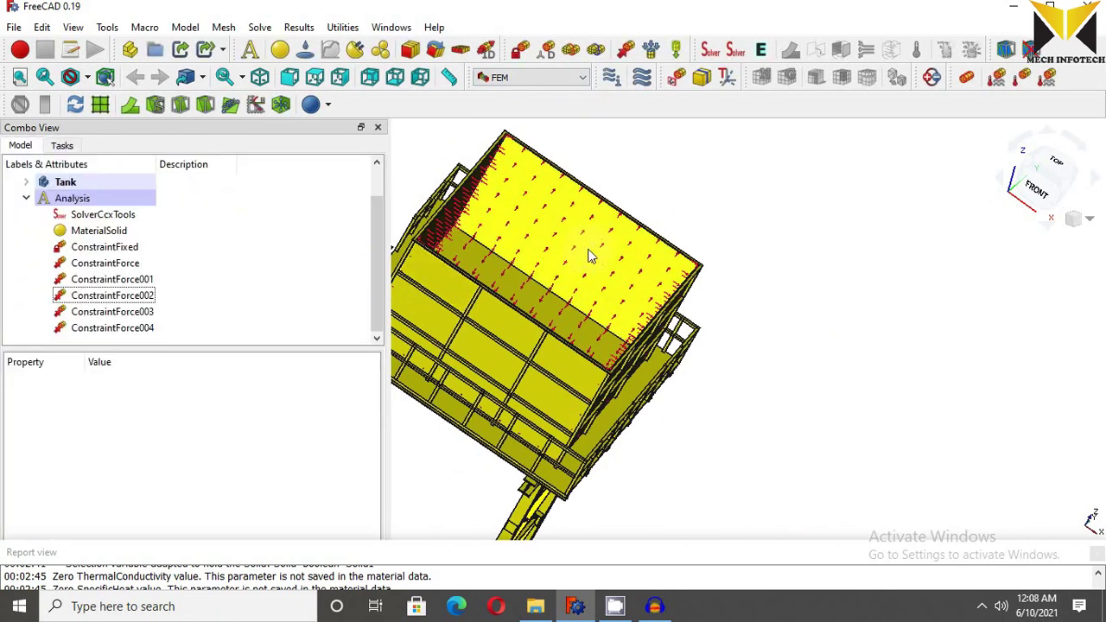
- Generate a second-order Netgen mesh of the fused tank tower with a maximum size of 1000 and Moderate fineness
scroll(760, 265, down, 3)
middle_drag(773, 300, 714, 160)
click(708, 259)
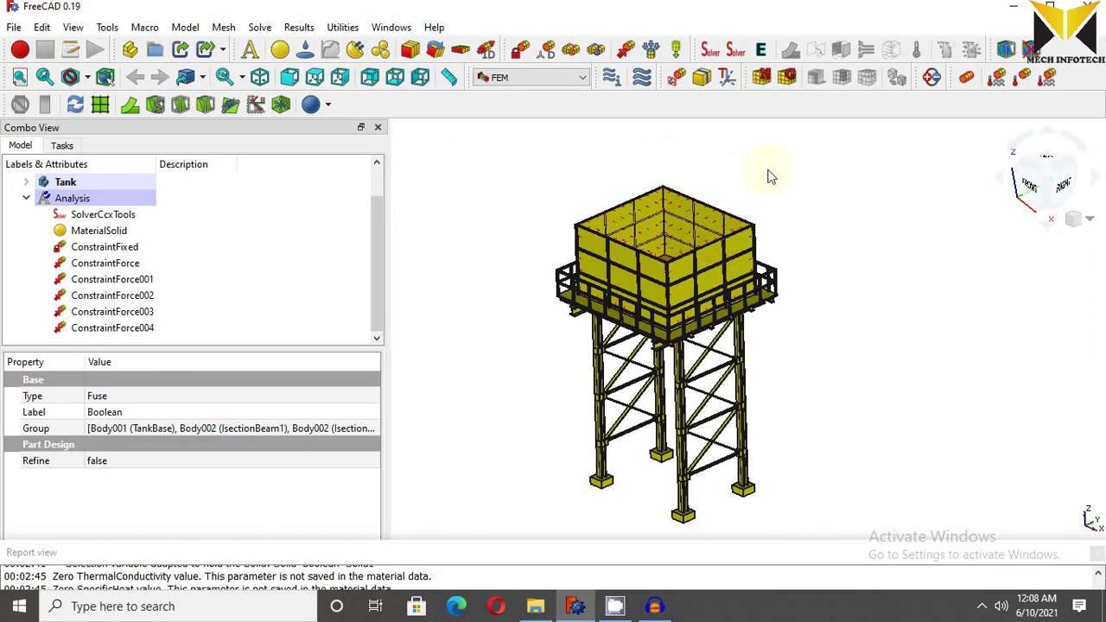
click(761, 77)
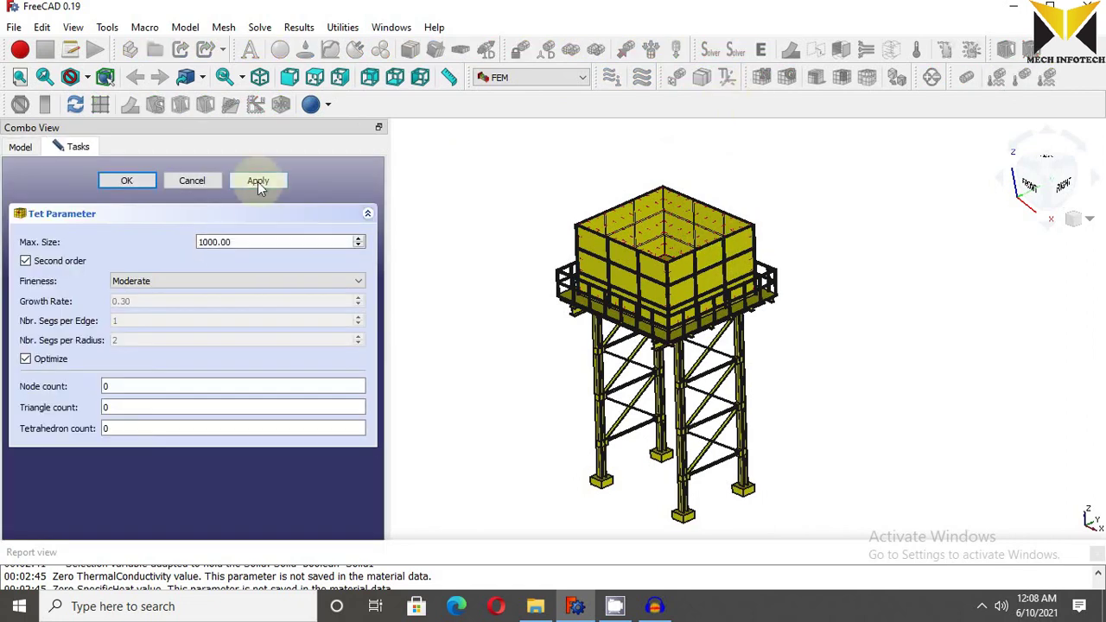
click(258, 181)
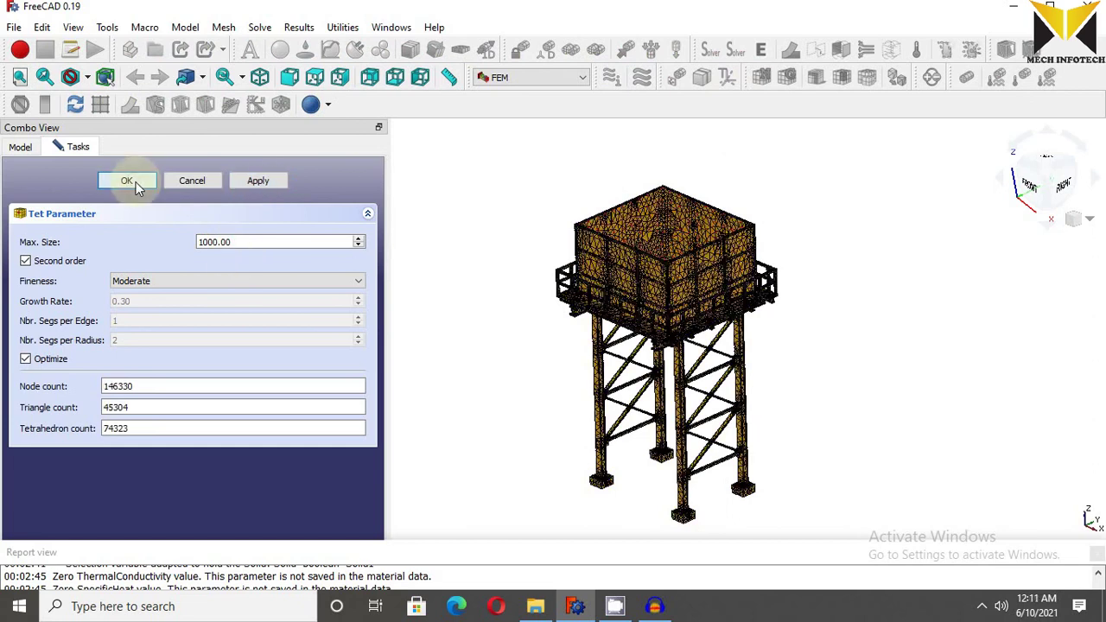
click(126, 181)
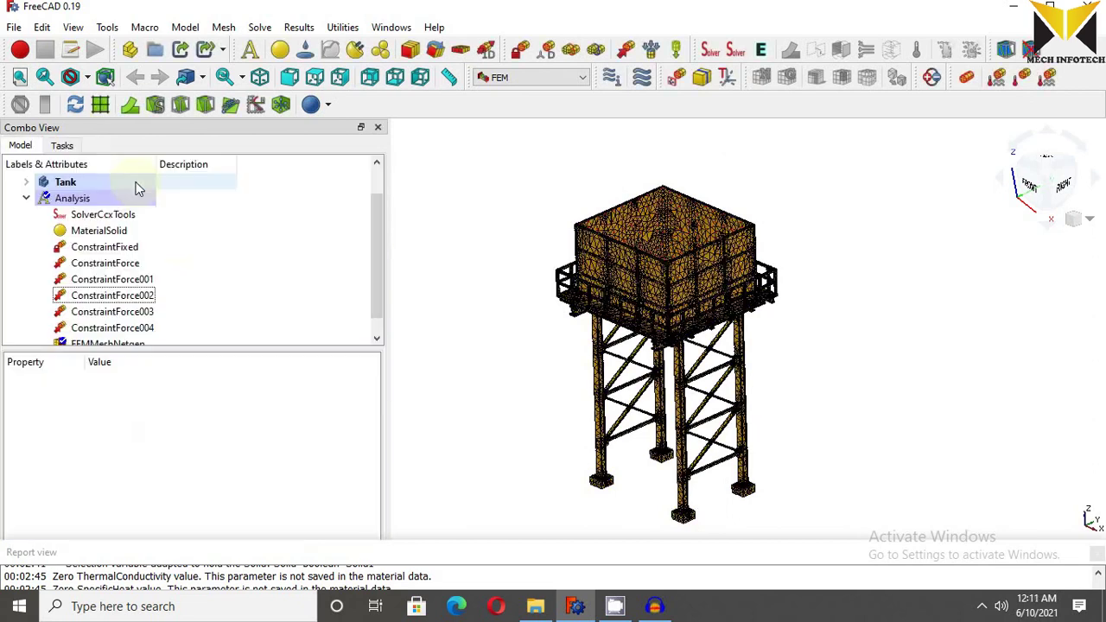
- Write the solver input file for a static analysis, run CalculiX on it, and close the solver task
double_click(103, 216)
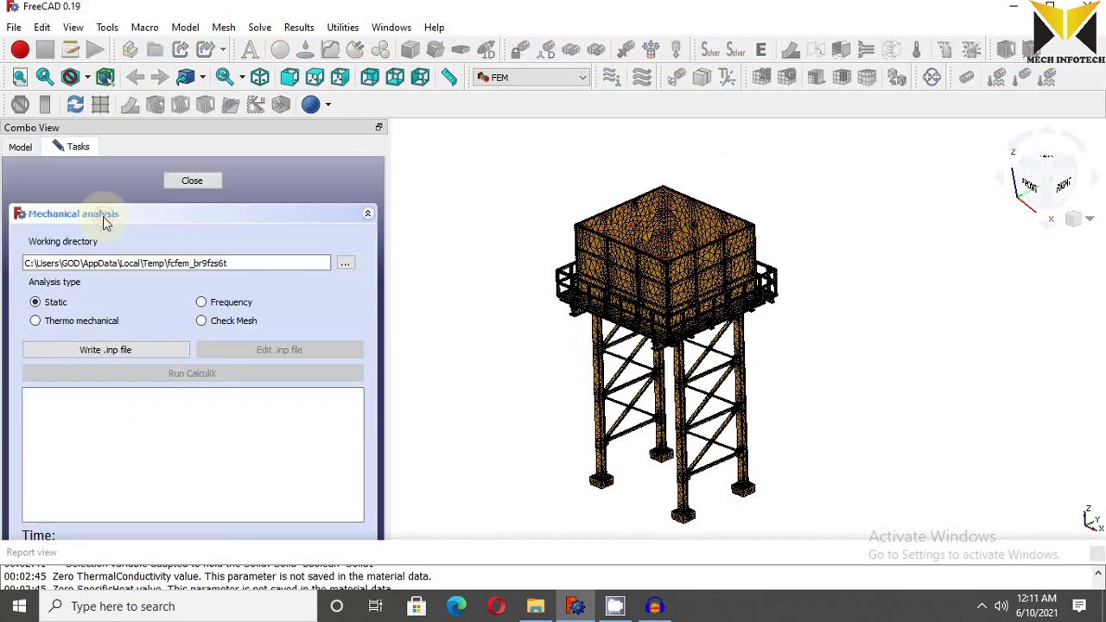
click(102, 354)
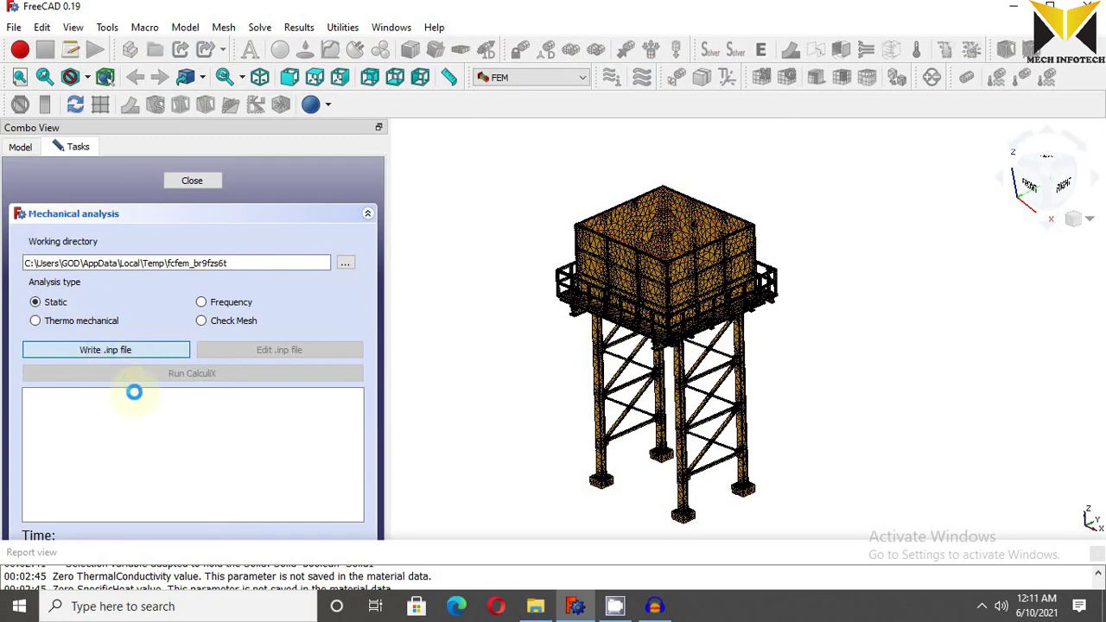
click(202, 373)
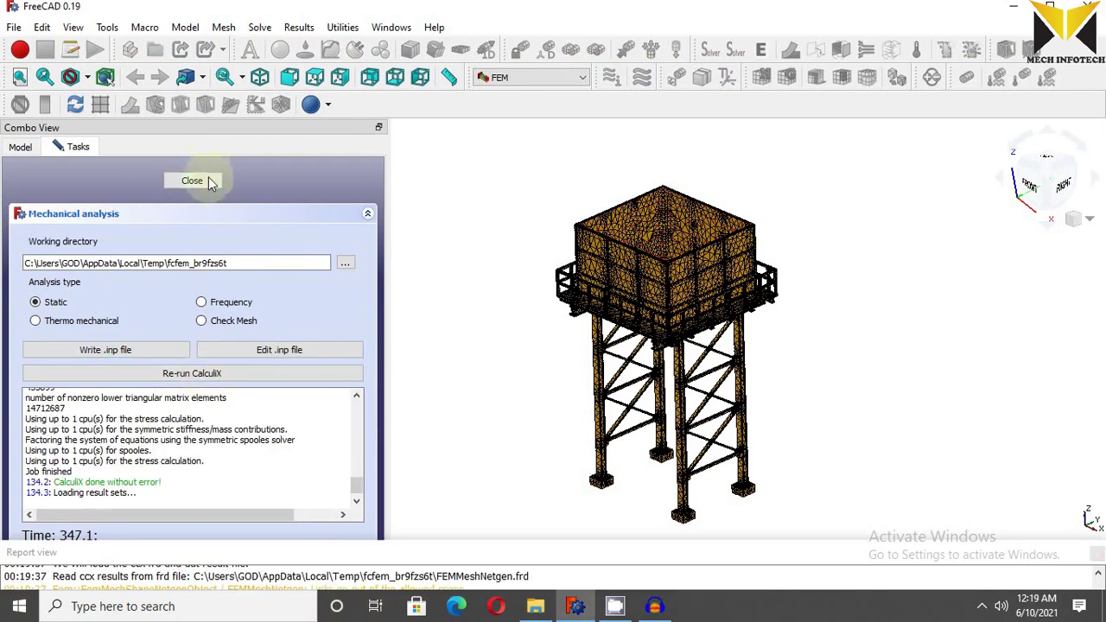
click(192, 180)
- Open the CCX_Results object and plot the displacement magnitude on the tower
scroll(378, 250, down, 1)
click(103, 312)
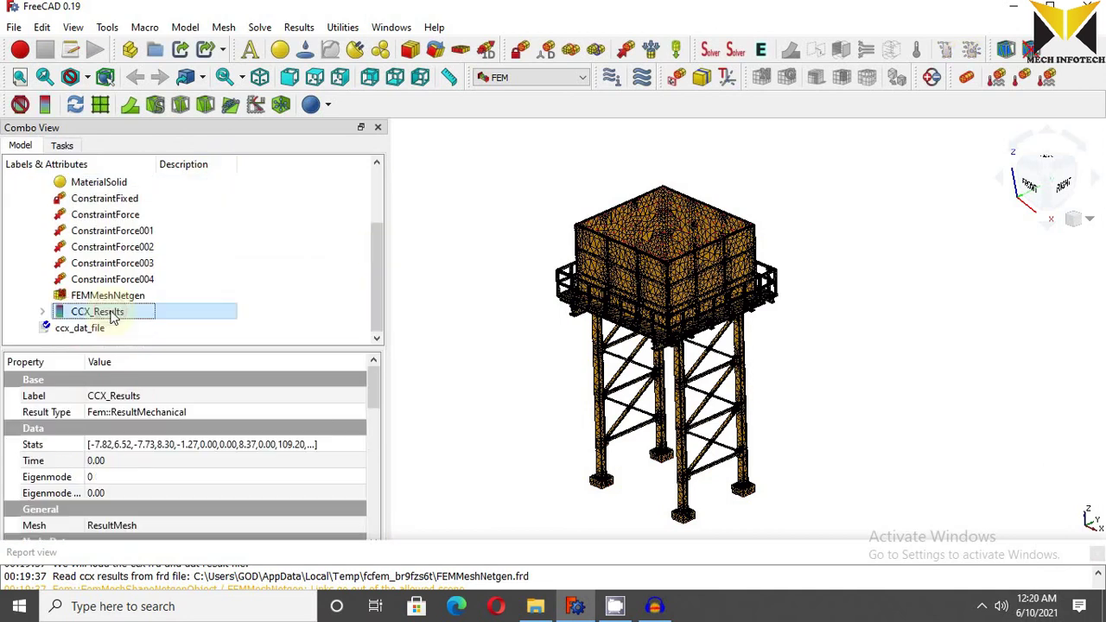
double_click(104, 312)
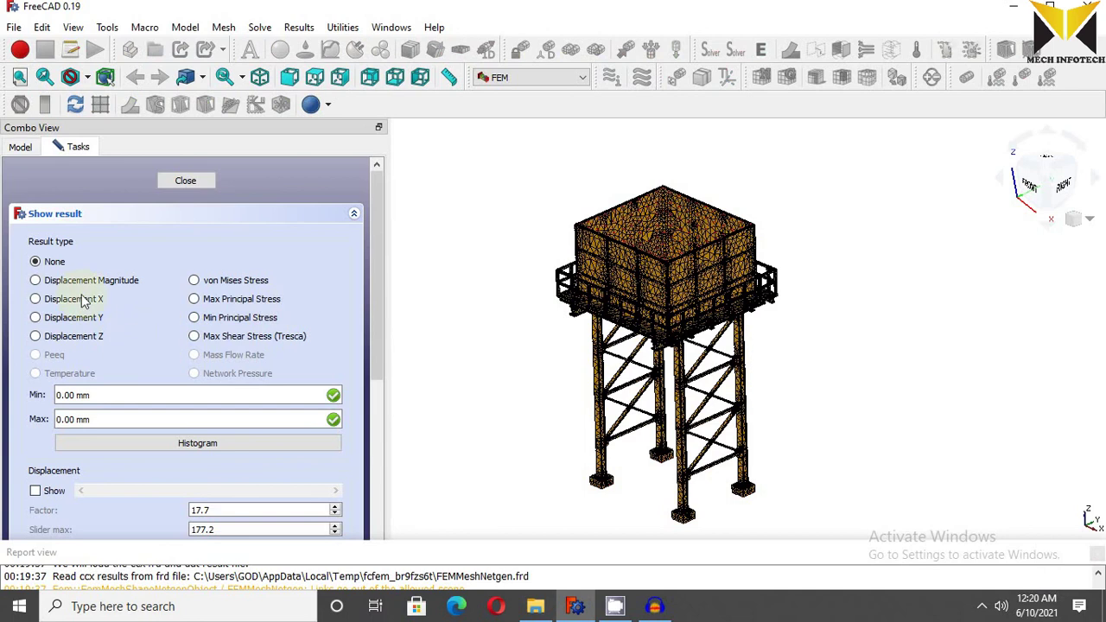
click(36, 280)
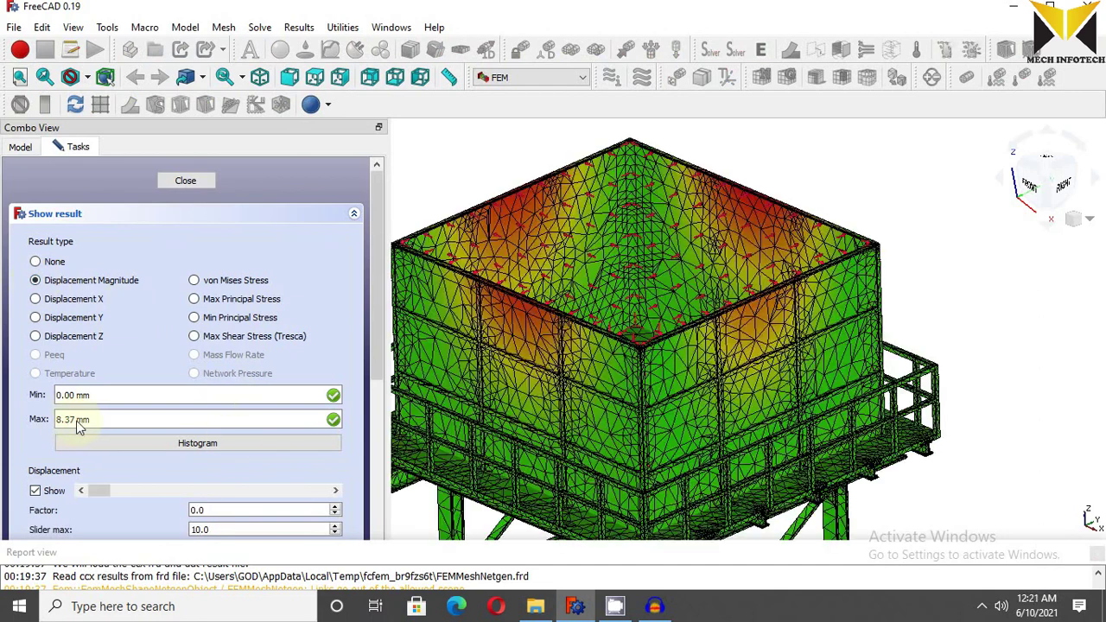
- Show the deformed shape of the tower with a displacement factor of about 2.9
scroll(81, 422, down, 2)
click(64, 396)
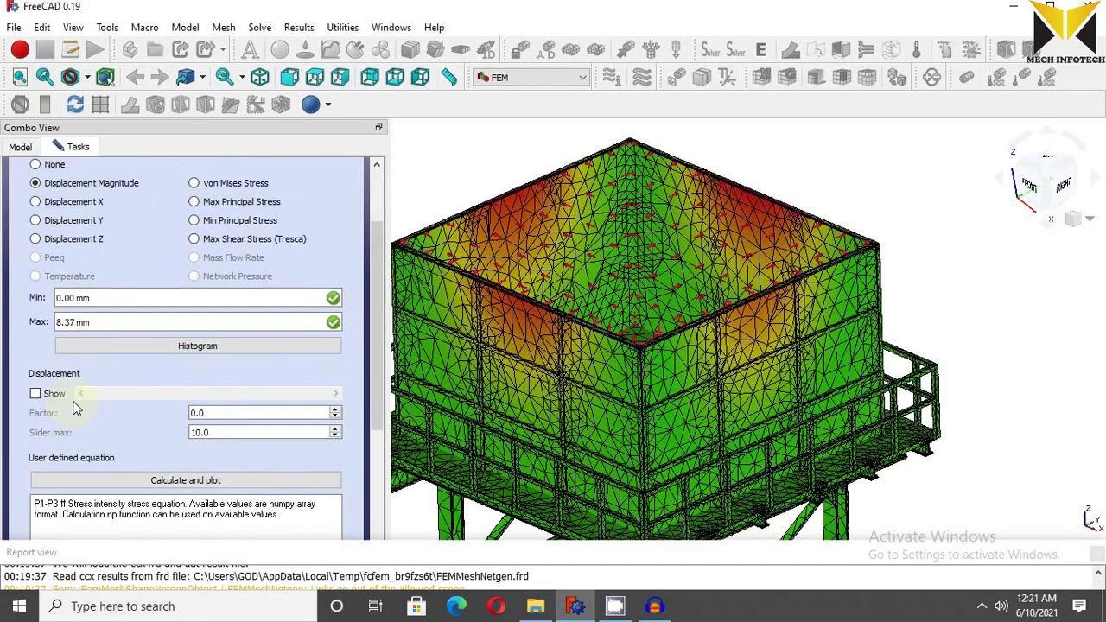
click(36, 393)
double_click(222, 436)
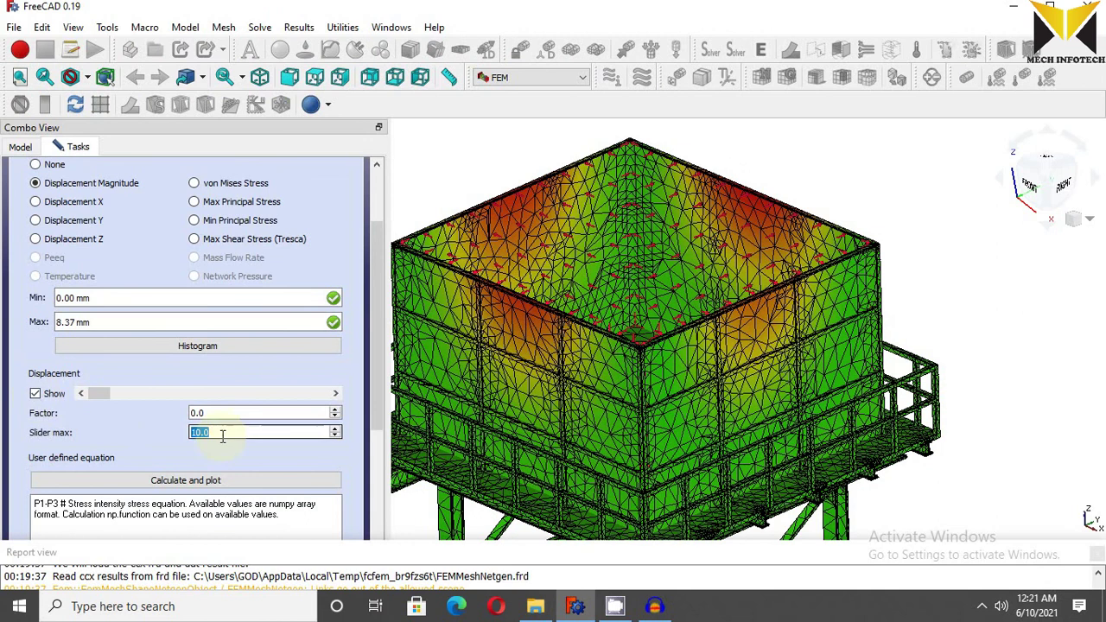
drag(104, 395, 166, 396)
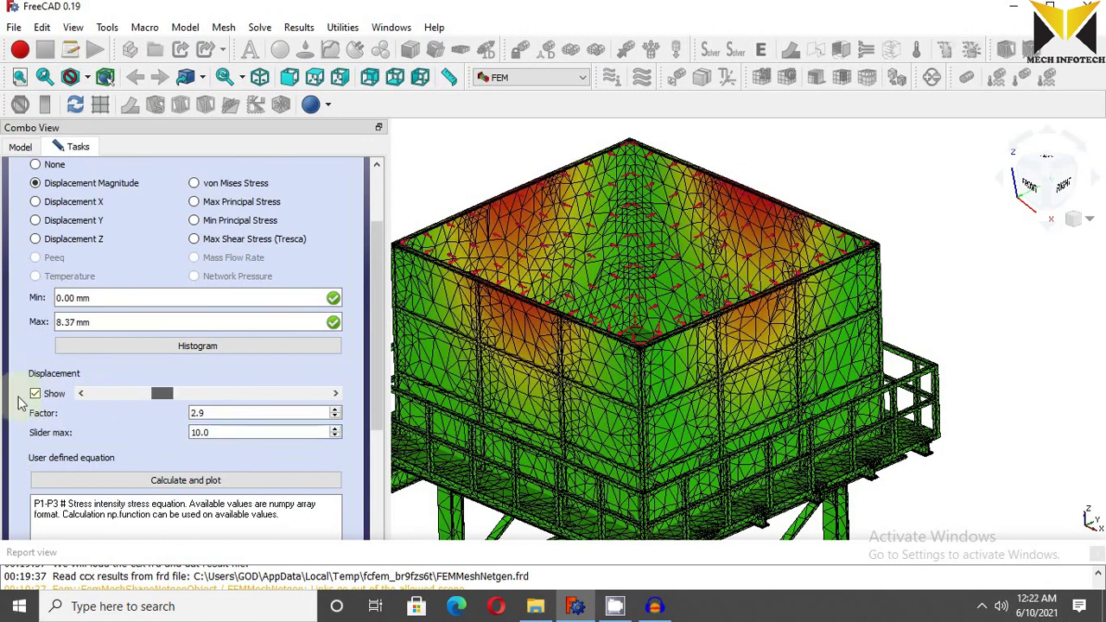
- Raise the displacement factor to 6.0 and plot the X, Y and Z displacements of the tower in turn
drag(18, 397, 229, 398)
scroll(42, 313, up, 2)
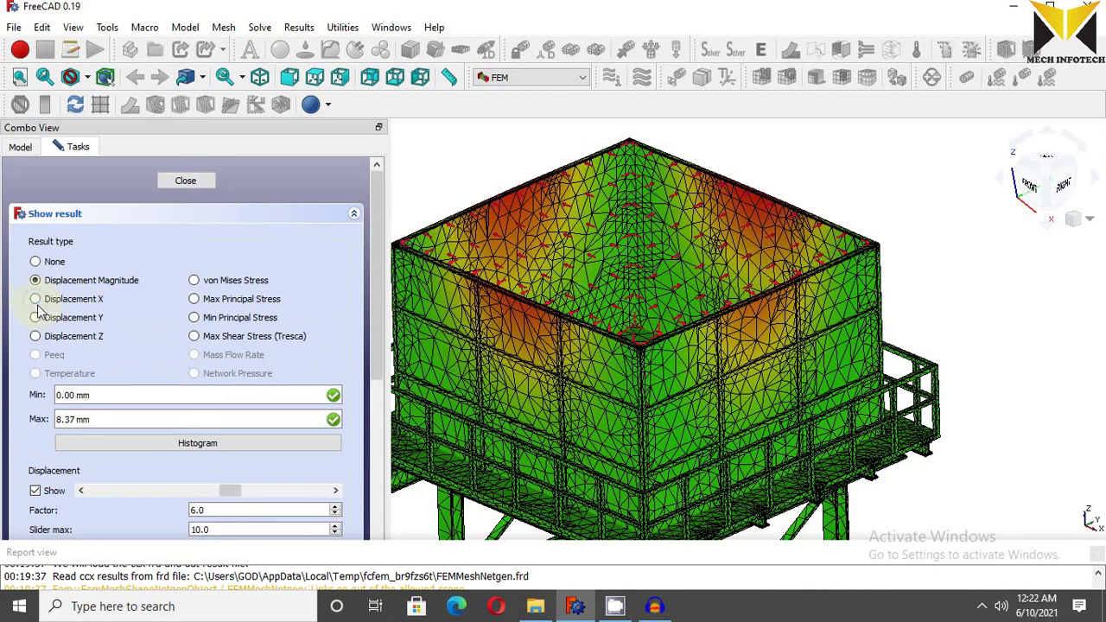
click(35, 298)
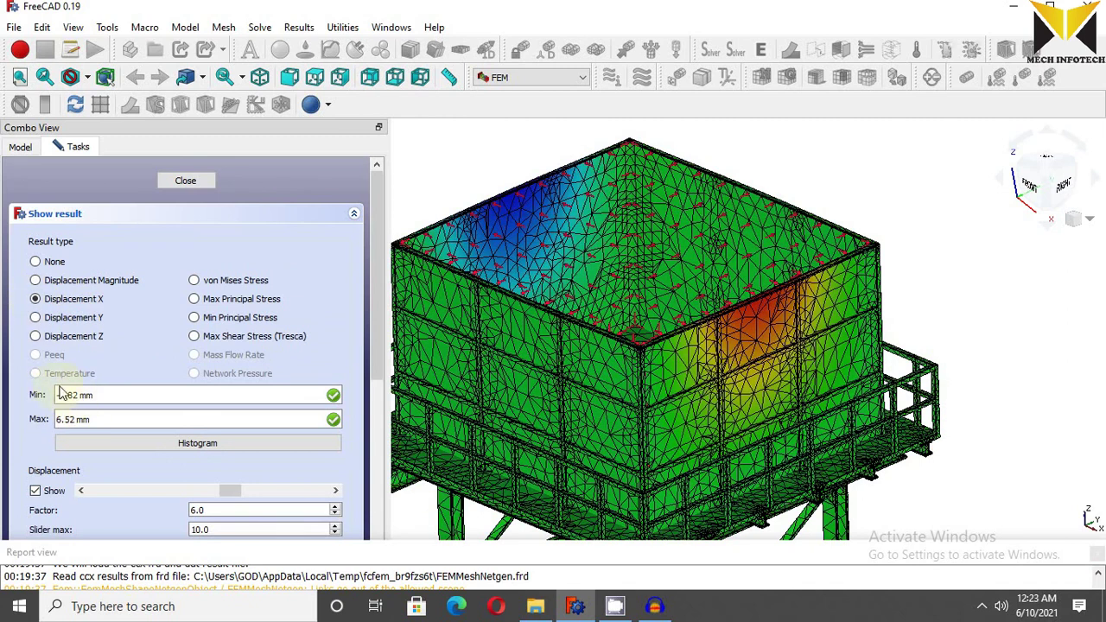
click(34, 318)
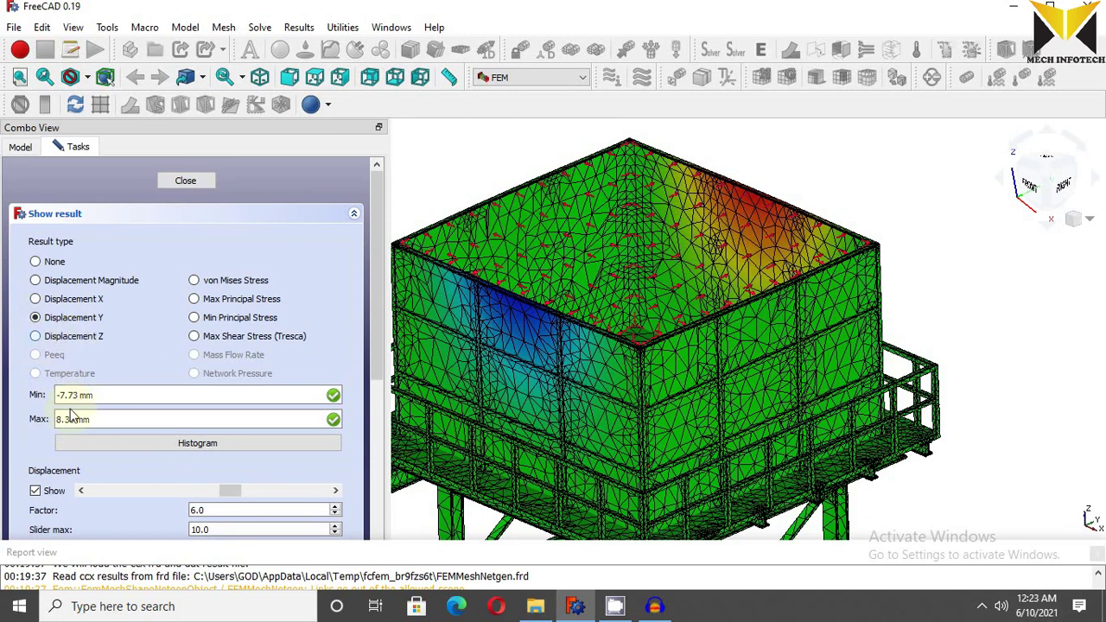
key(Down)
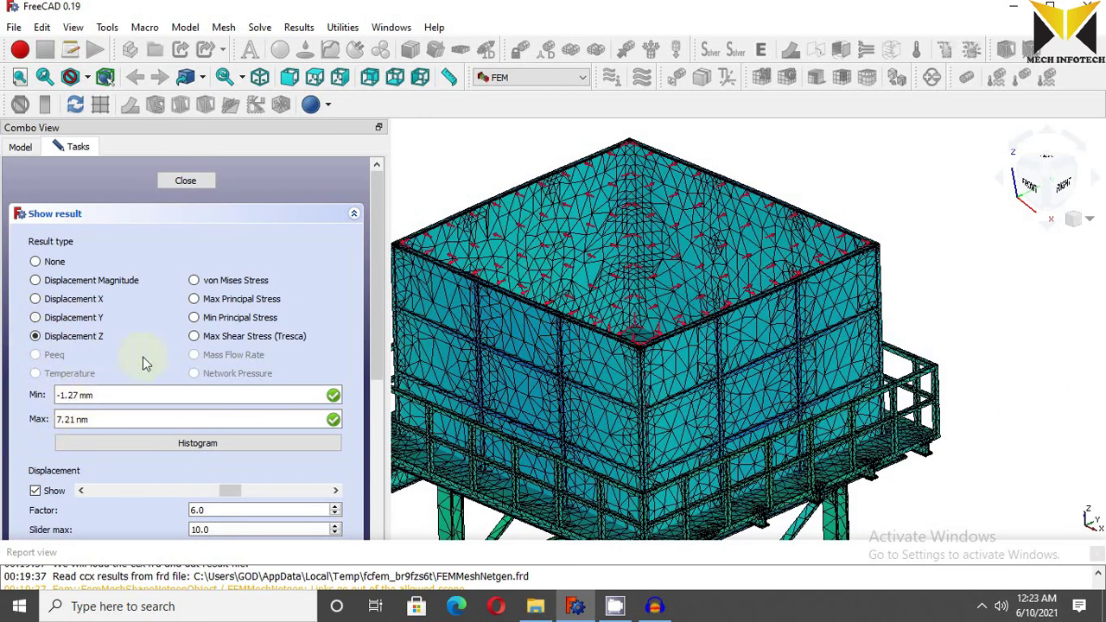
click(187, 182)
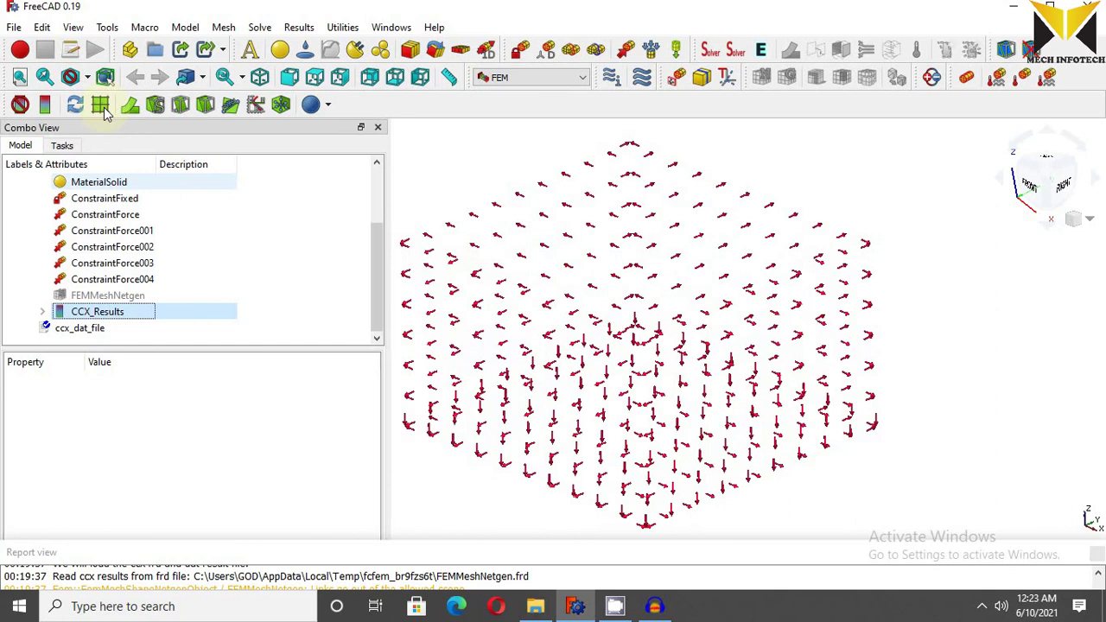
- Create a post-processing pipeline from CCX_Results and start a displacement warp filter on it, displayed as Surface with Edges
click(100, 104)
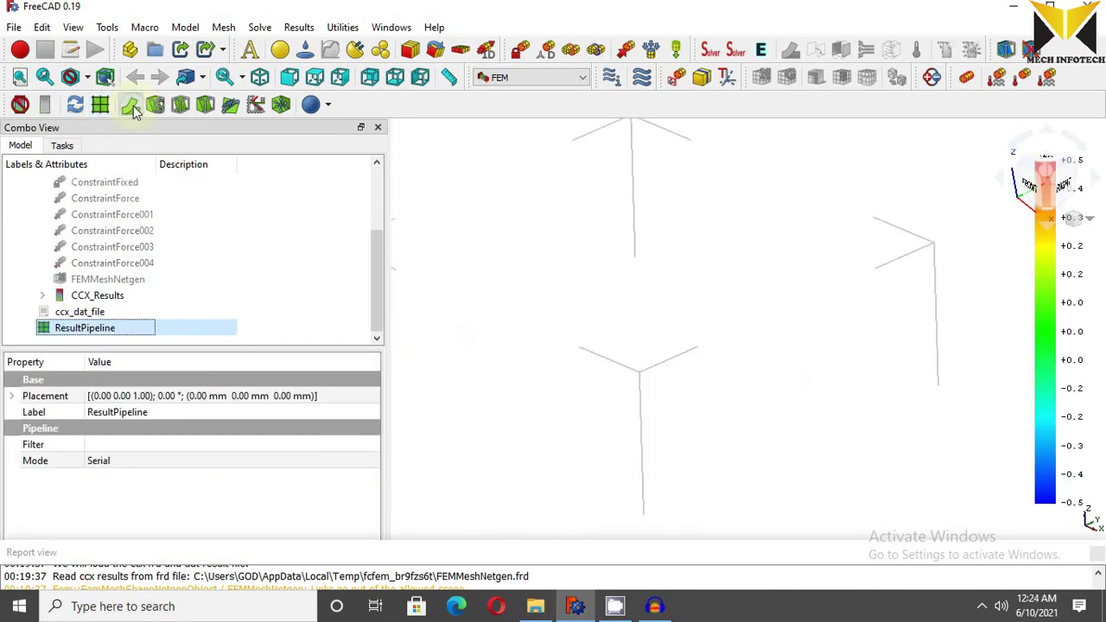
click(130, 105)
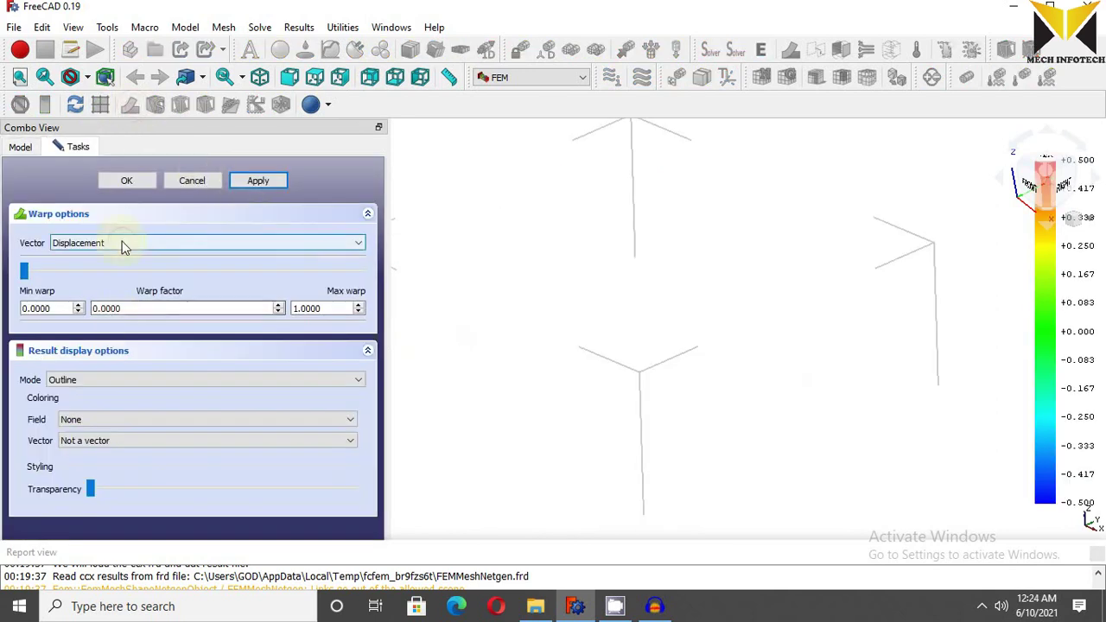
click(112, 380)
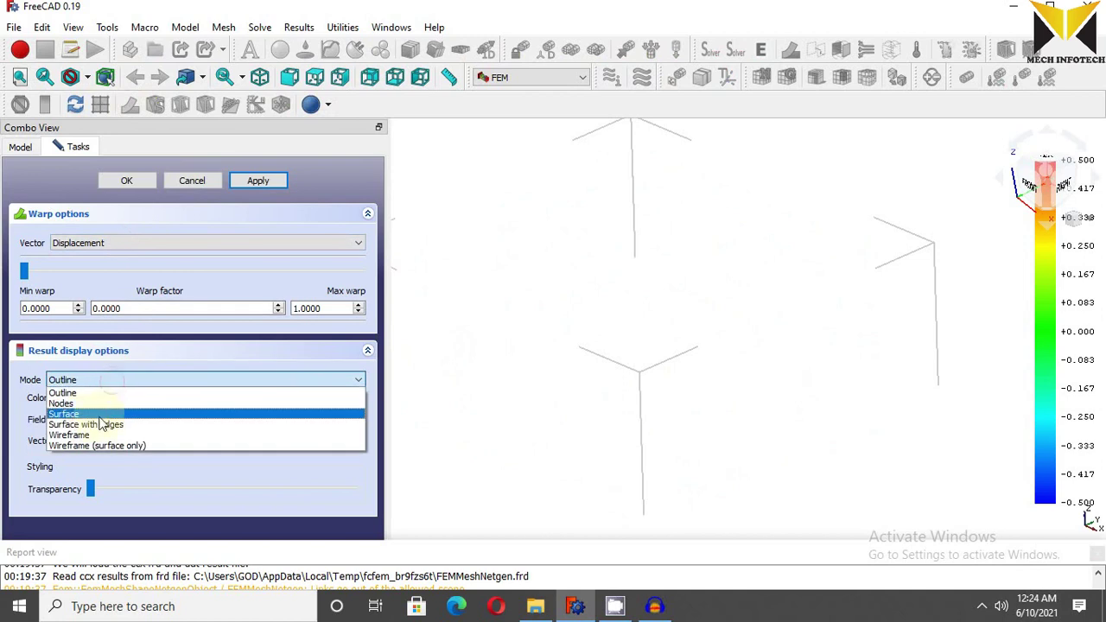
click(86, 425)
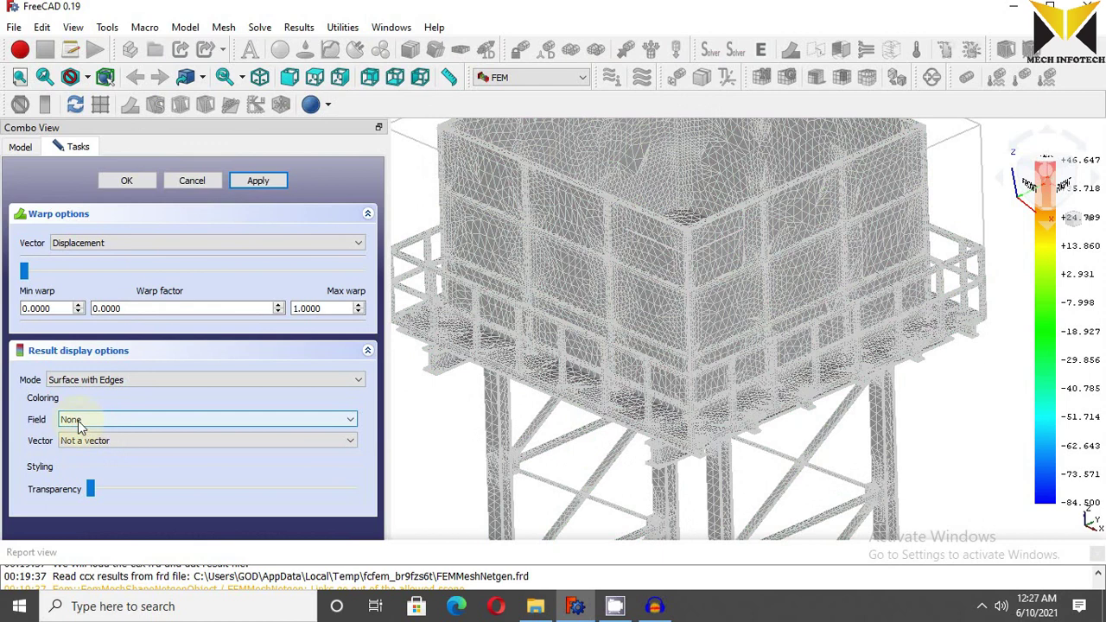
- Color the warp filter's tower mesh by the Stress xx, Stress xy and Stress xz components in turn
click(78, 420)
scroll(65, 483, down, 3)
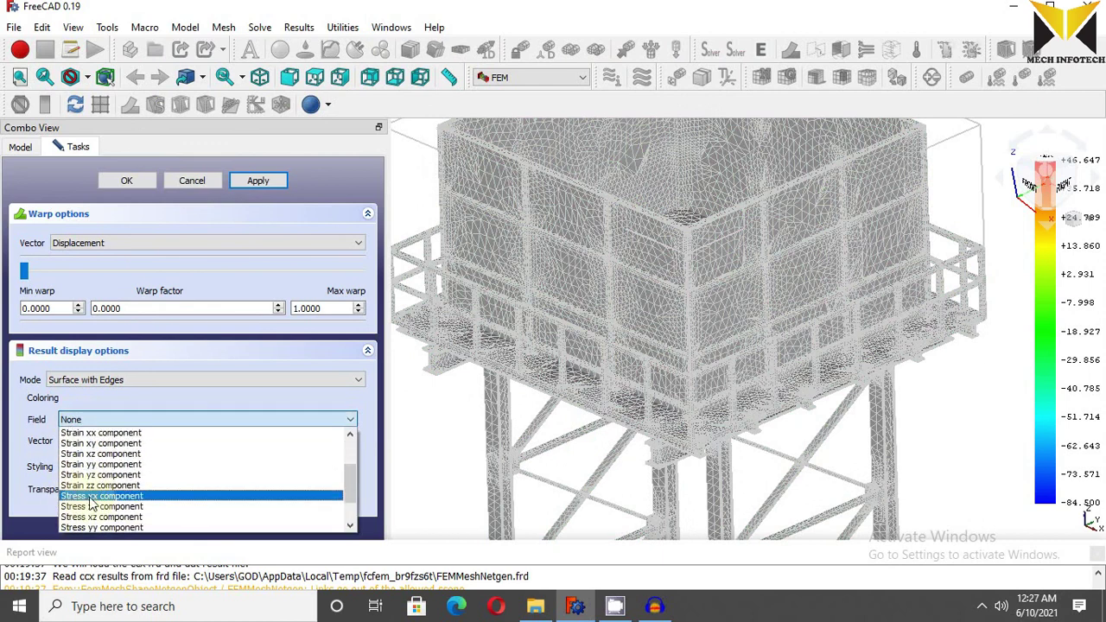
click(95, 496)
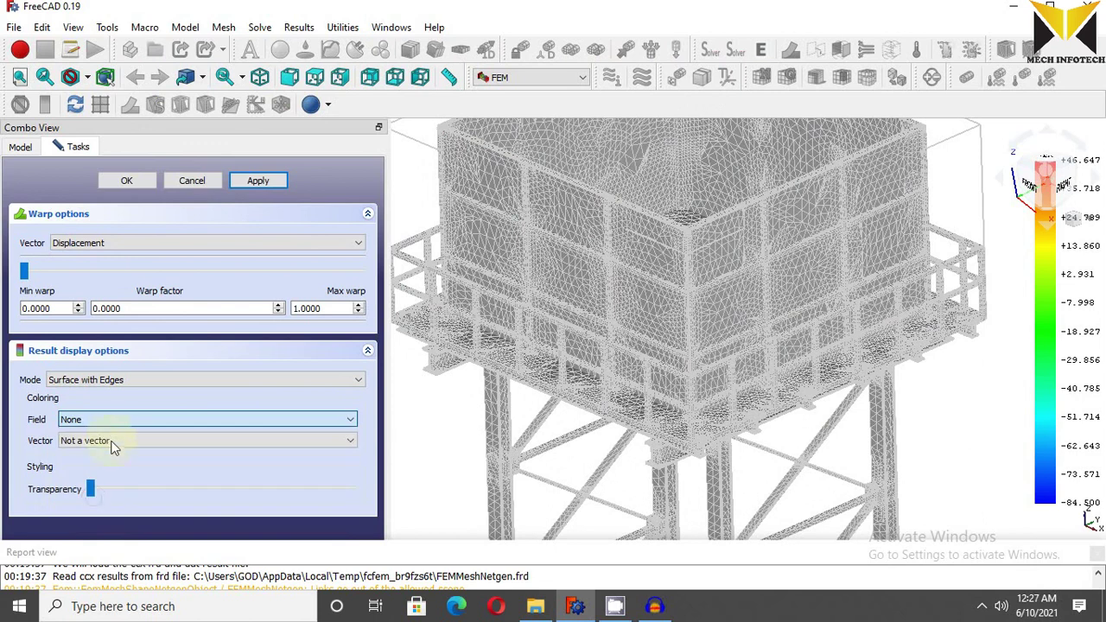
click(112, 432)
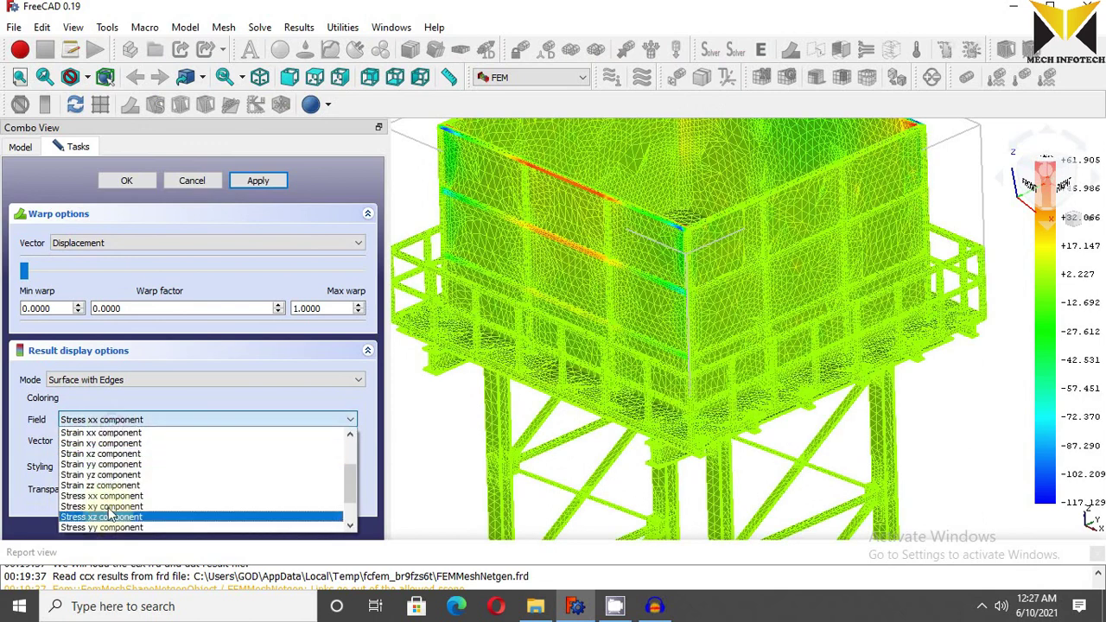
click(107, 502)
click(117, 421)
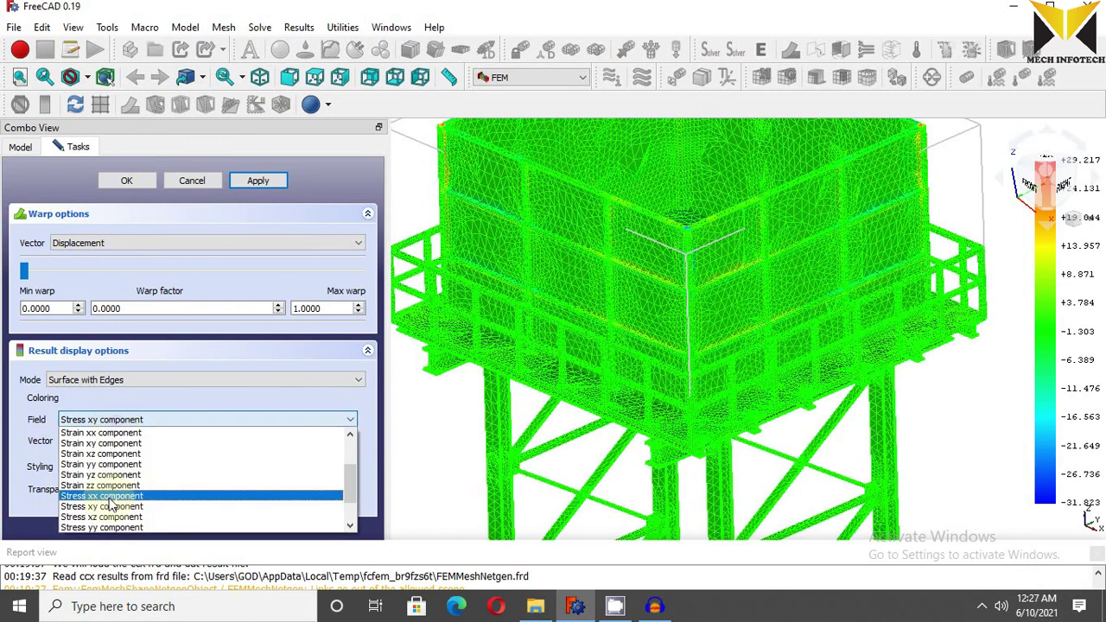
click(113, 516)
scroll(117, 424, down, 1)
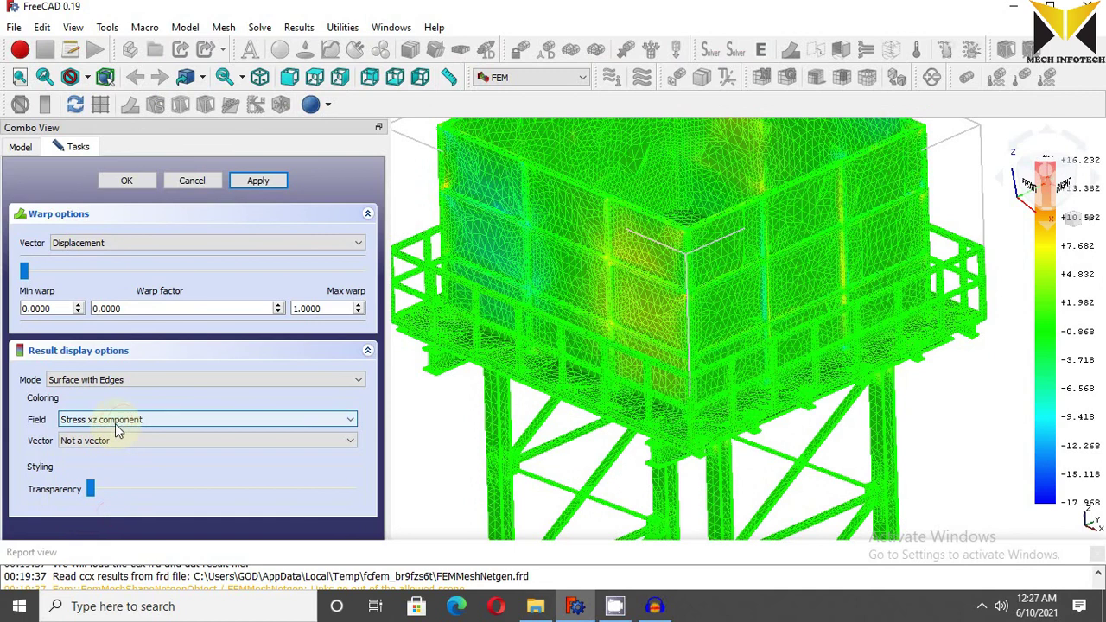
- Color the warp filter by the Stress zz component, apply it and finish the filter
click(117, 424)
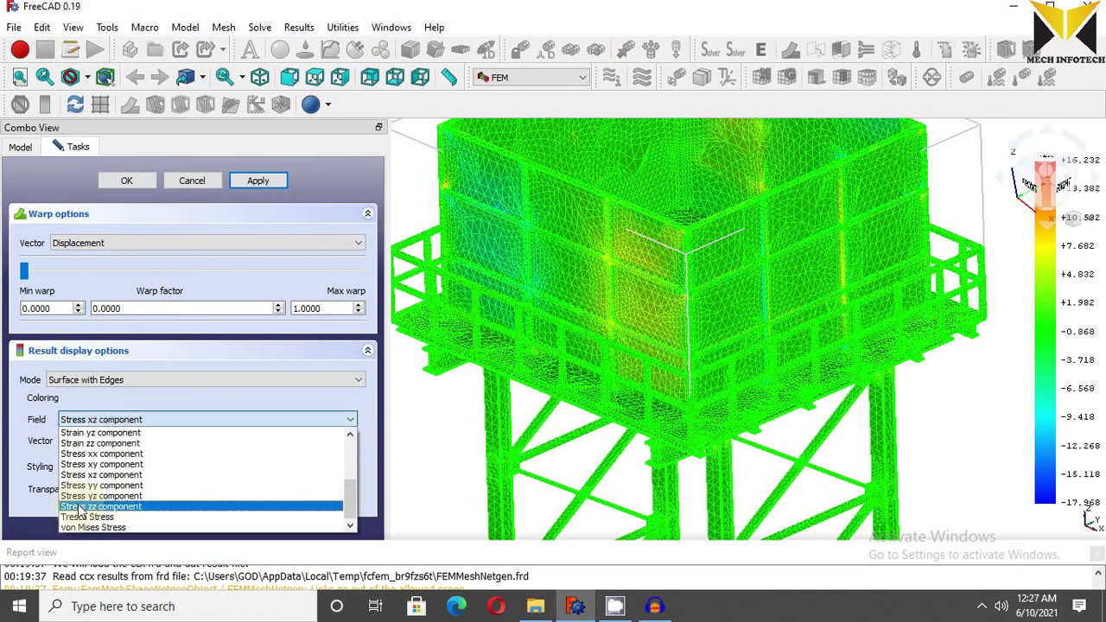
click(86, 507)
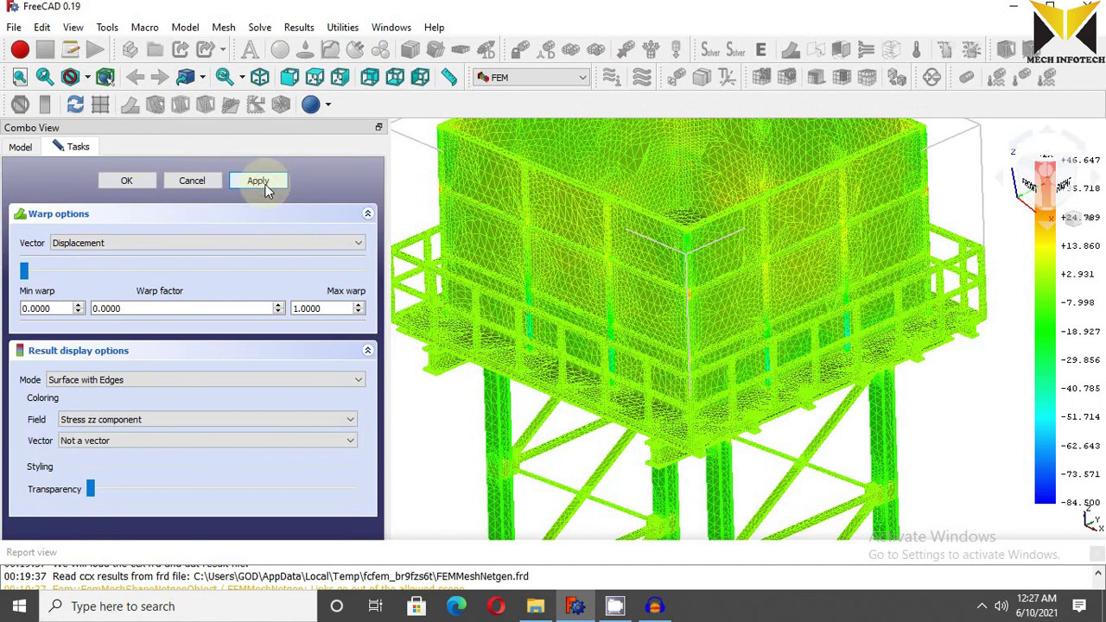
click(259, 183)
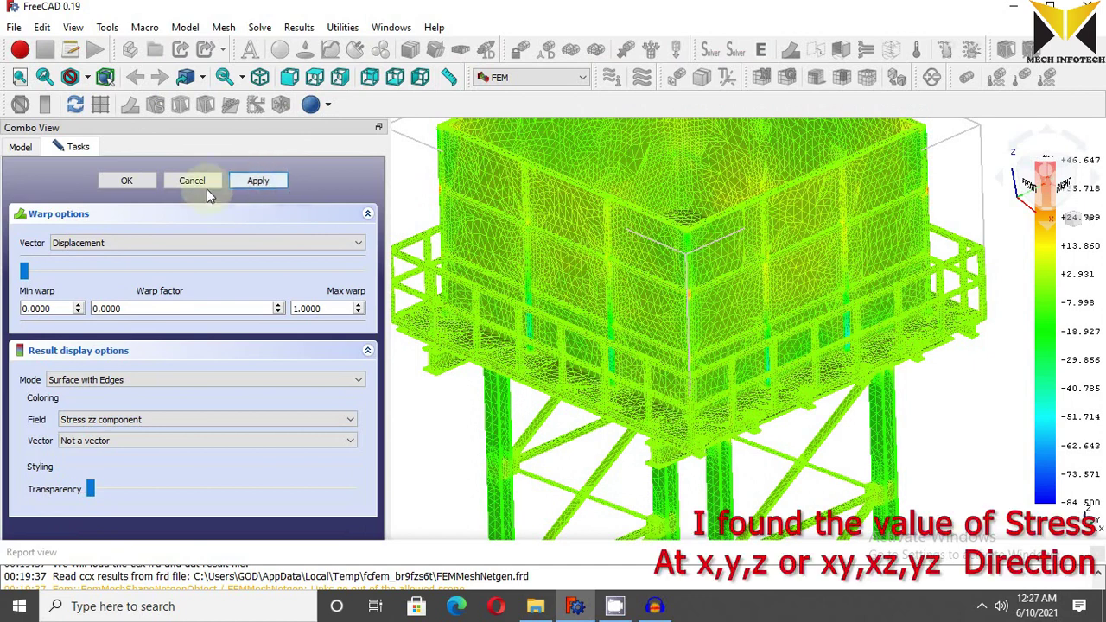
click(127, 182)
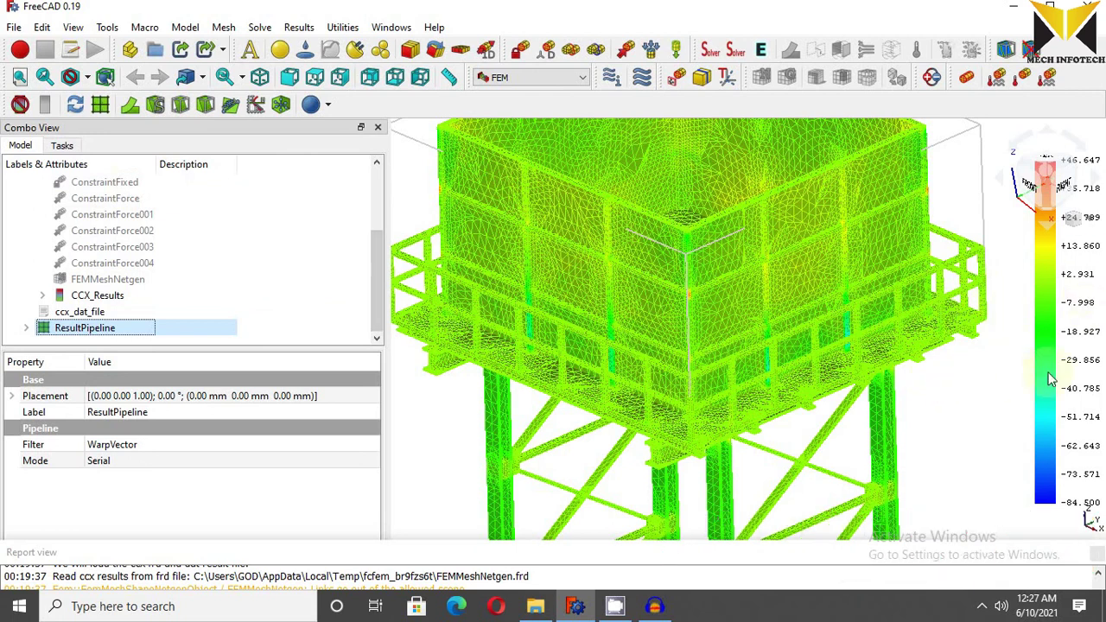
scroll(793, 229, down, 4)
middle_drag(793, 230, 782, 347)
scroll(793, 333, down, 3)
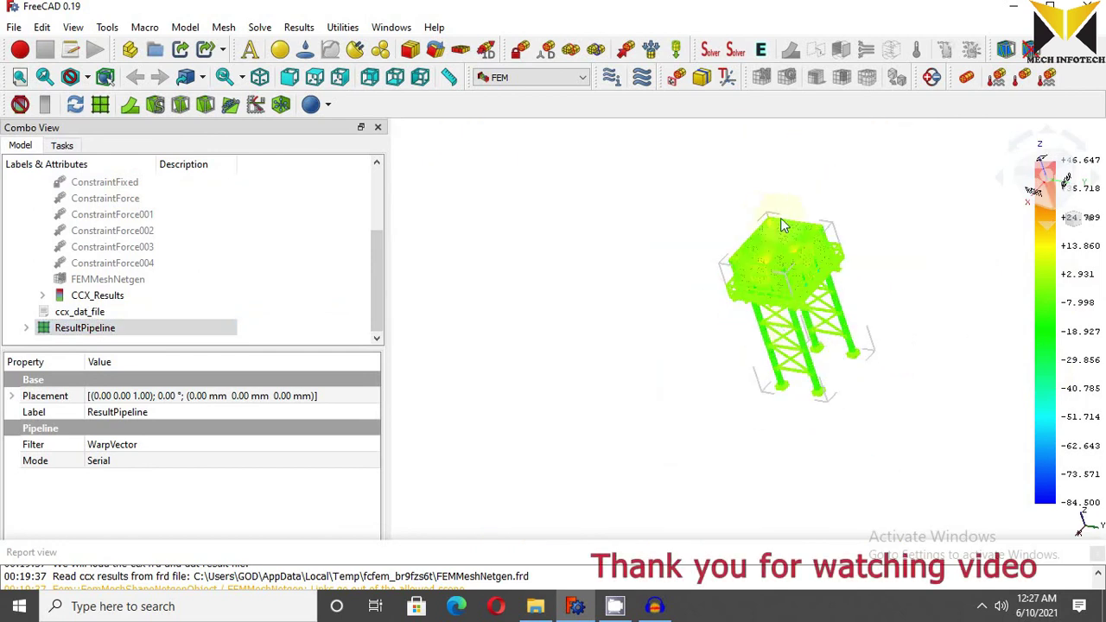